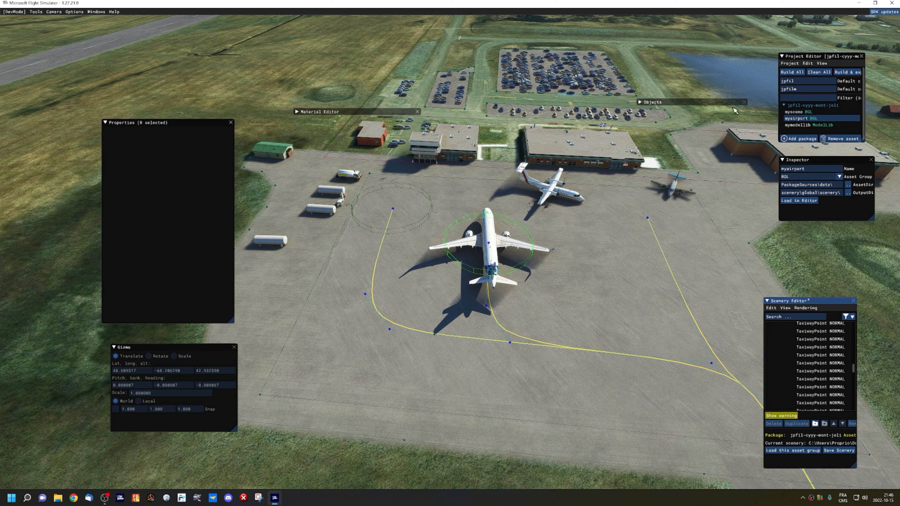
Expand the Objects window, reposition it over the apron, and widen it enough to show full object and package names
double_click(697, 103)
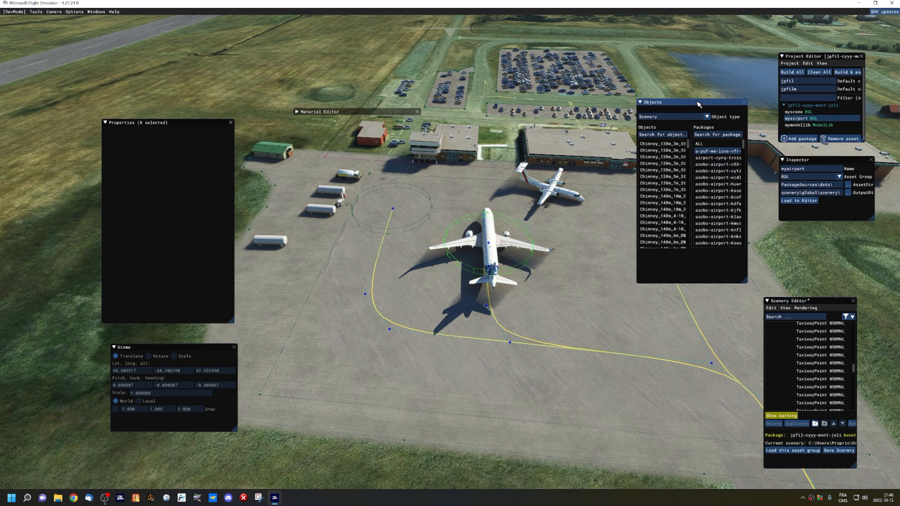
left_click_drag(697, 103, 698, 156)
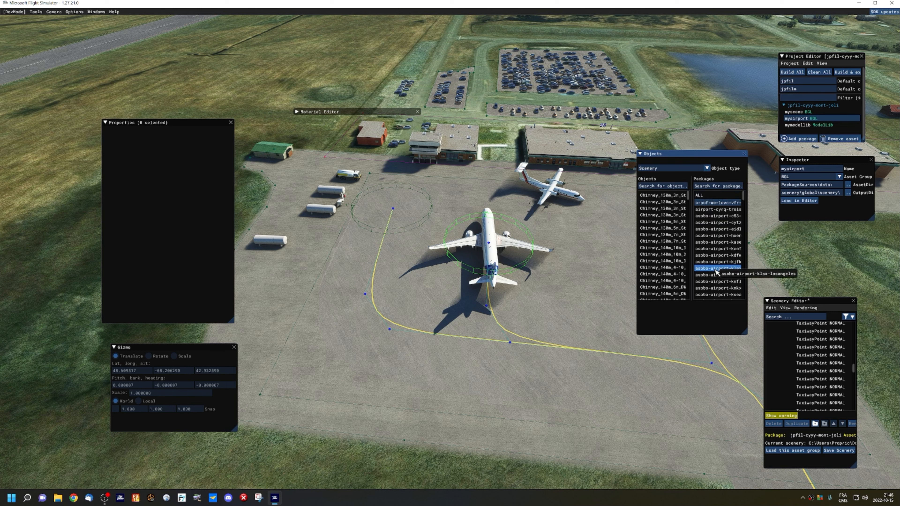
scroll(719, 255, "down", 10)
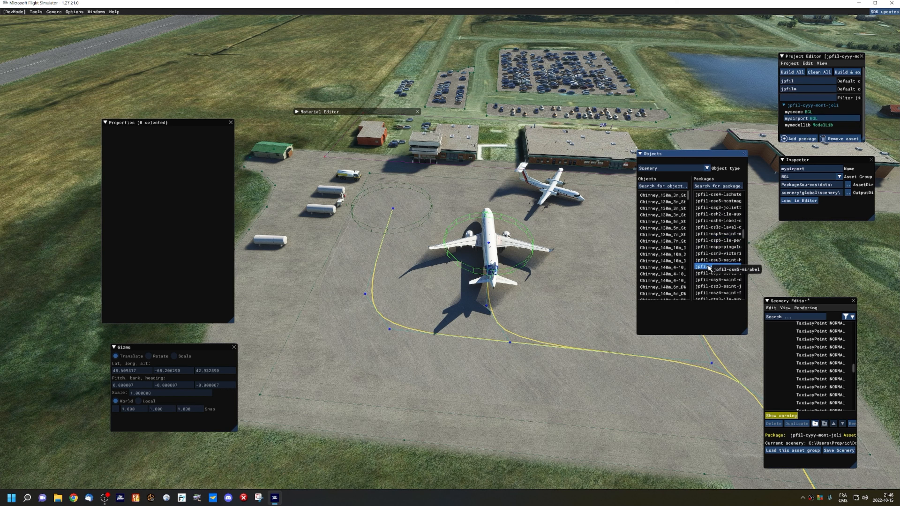
scroll(719, 234, "up", 10)
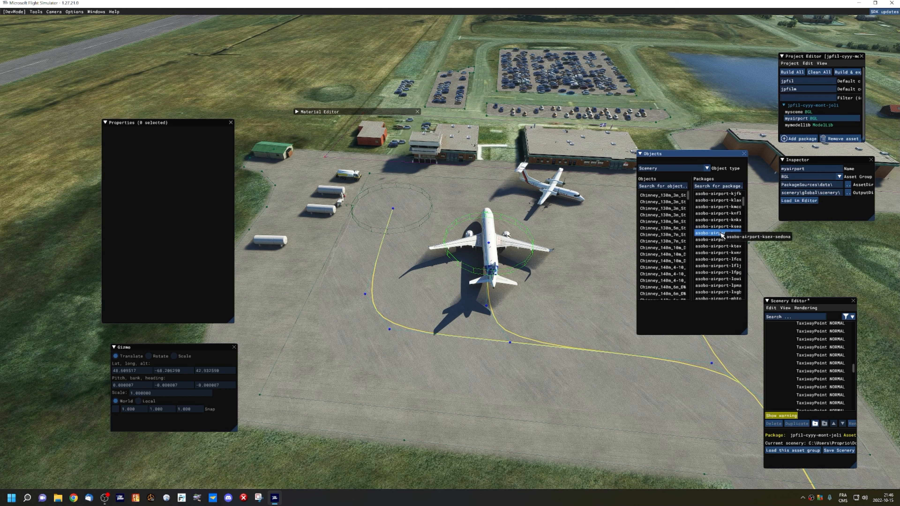
scroll(722, 236, "up", 3)
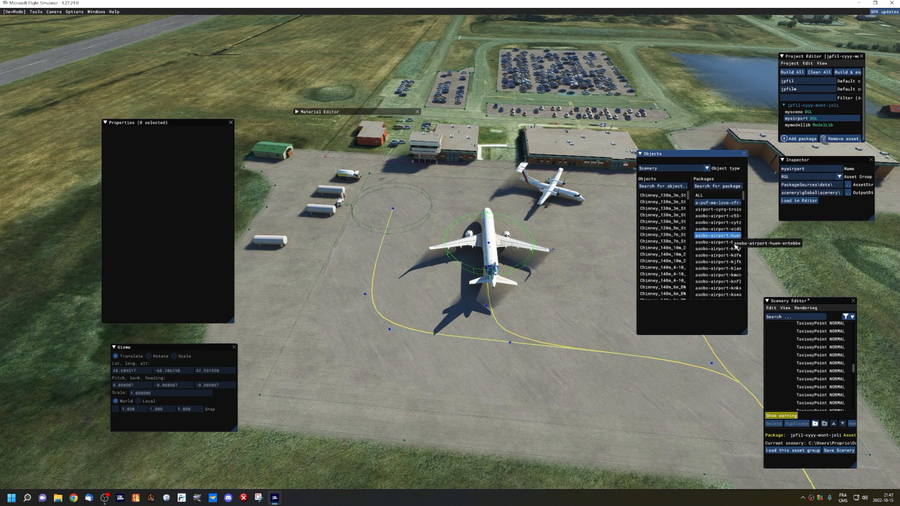
left_click_drag(707, 154, 640, 154)
left_click_drag(677, 332, 762, 339)
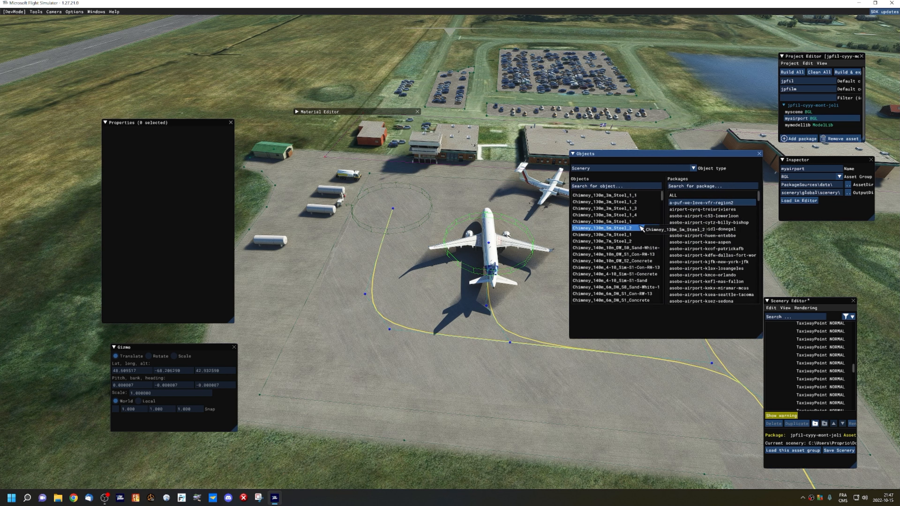
Filter the scenery objects by "car" across ALL packages
scroll(638, 229, "down", 8)
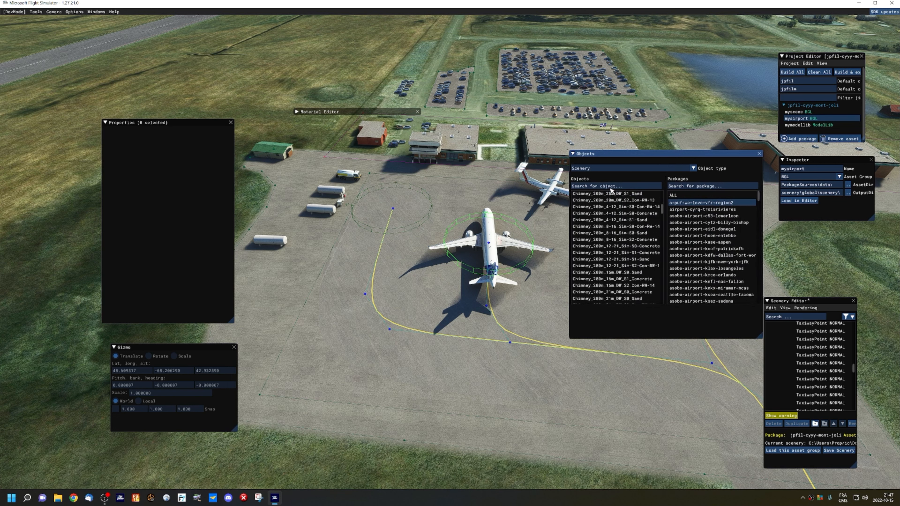
left_click(624, 188)
type("car")
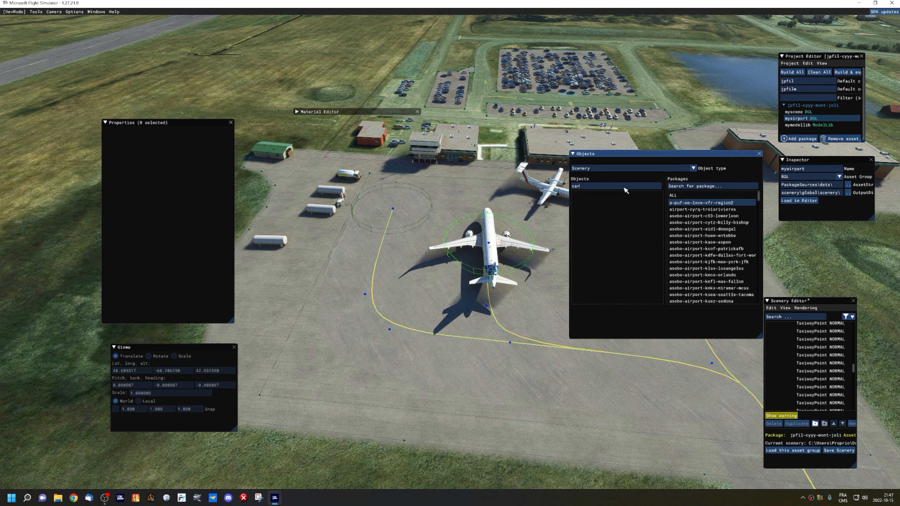
left_click(673, 196)
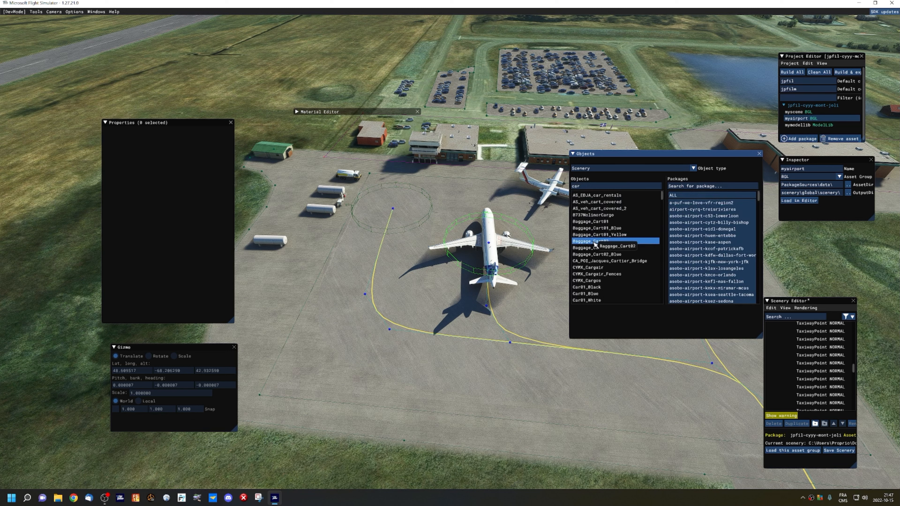
Add the Car02_Green object to the scene on the apron near the parked airliner
scroll(594, 245, "down", 3)
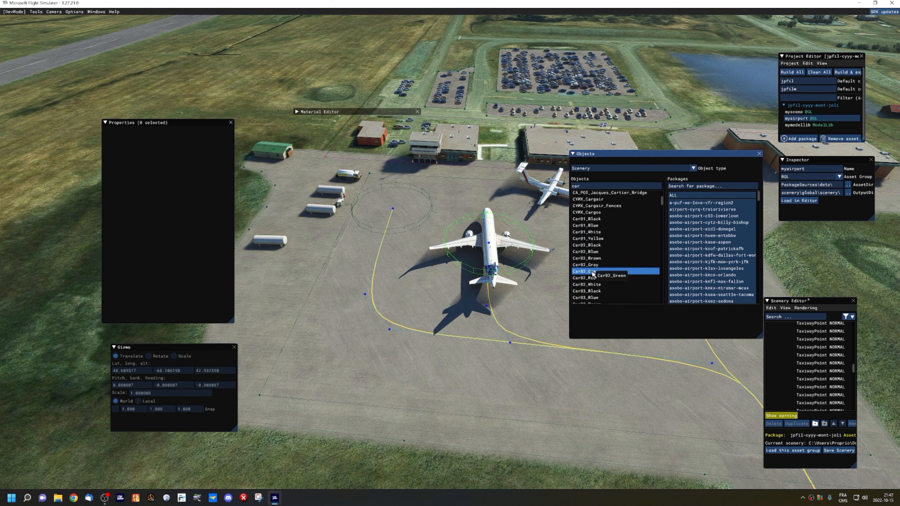
left_click(593, 272)
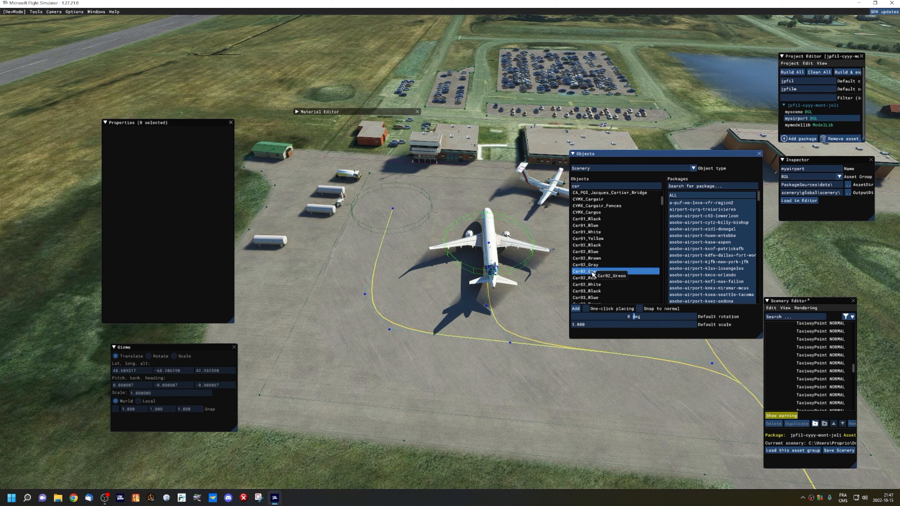
key("KP_8")
key("KP_2")
key("KP_2")
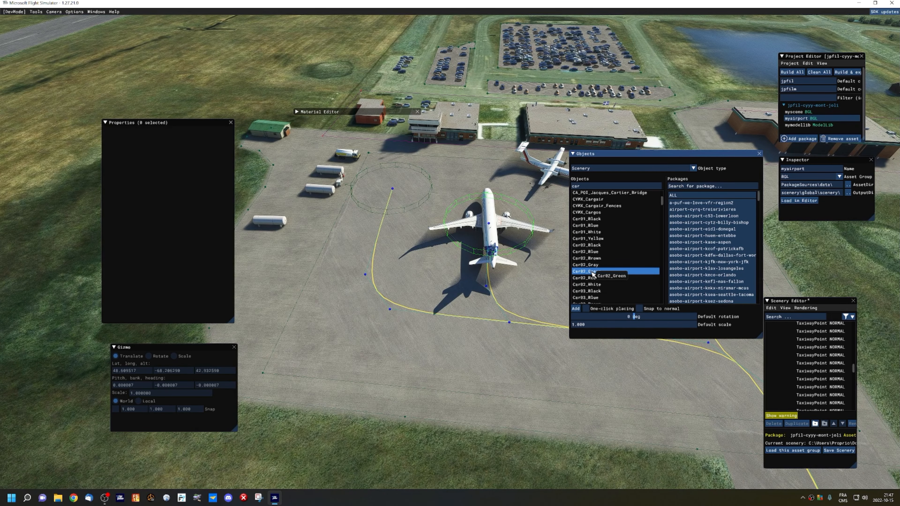
key("KP_8")
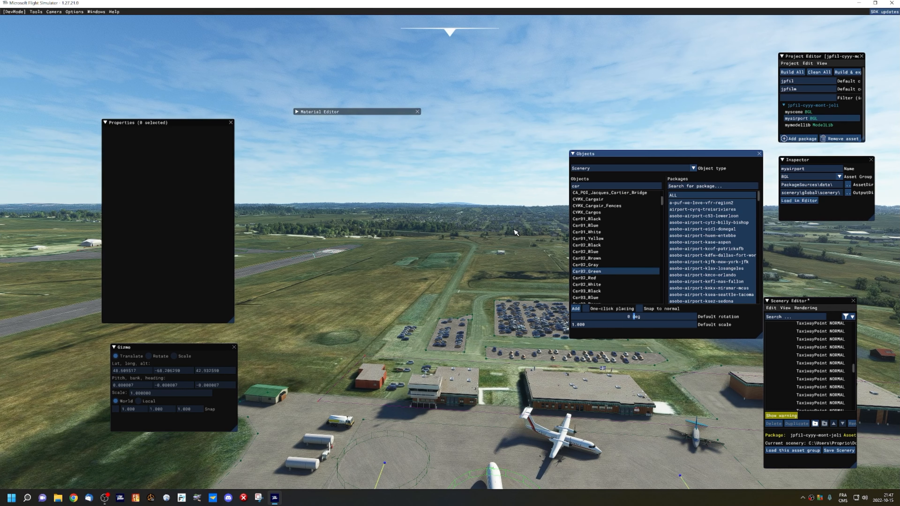
key("KP_2")
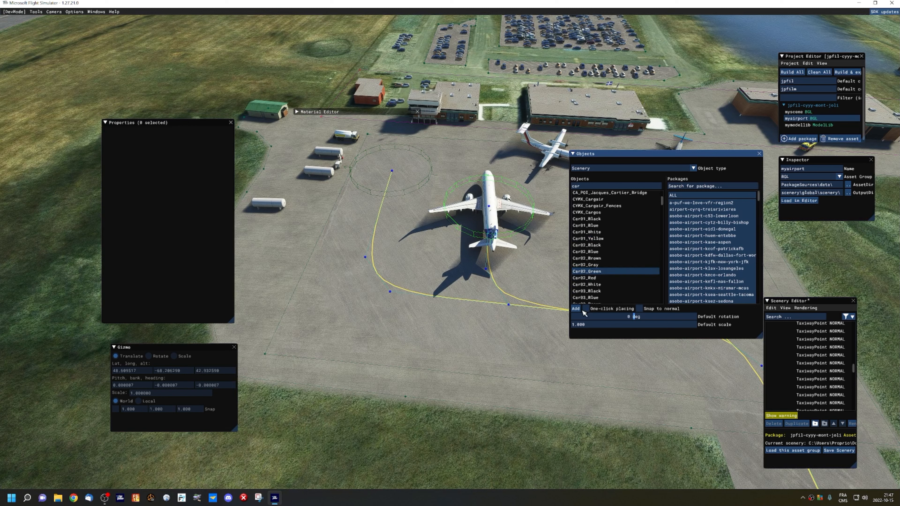
left_click(576, 309)
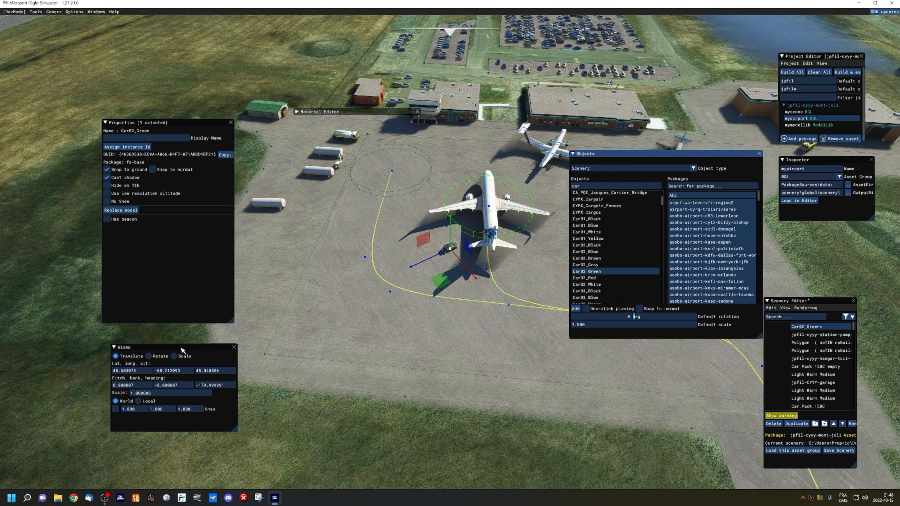
Move the green car away from the airliner to the open apron and rotate it to a heading of about -125 degrees
left_click_drag(182, 350, 227, 356)
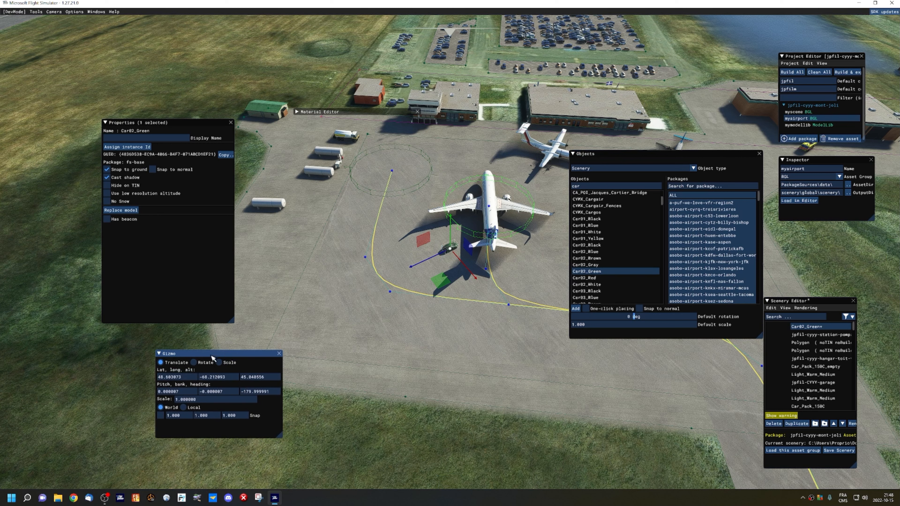
left_click_drag(216, 359, 159, 364)
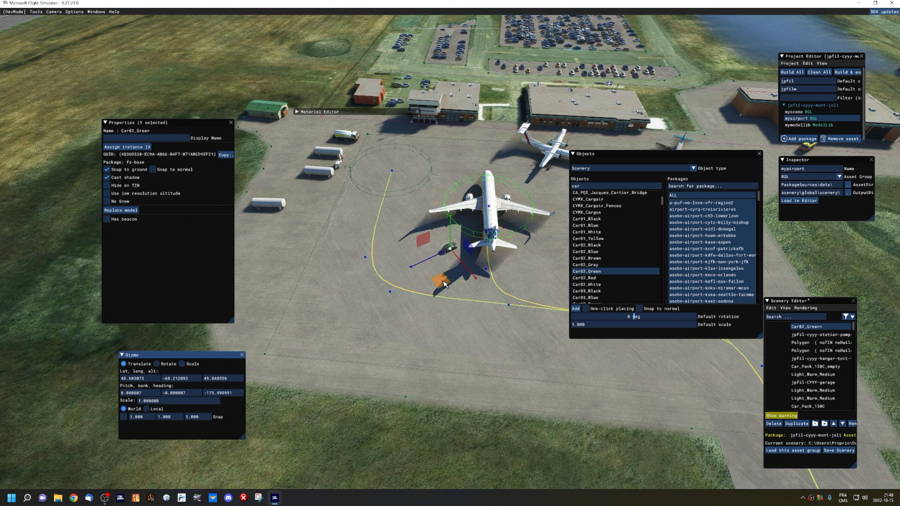
left_click_drag(445, 283, 448, 289)
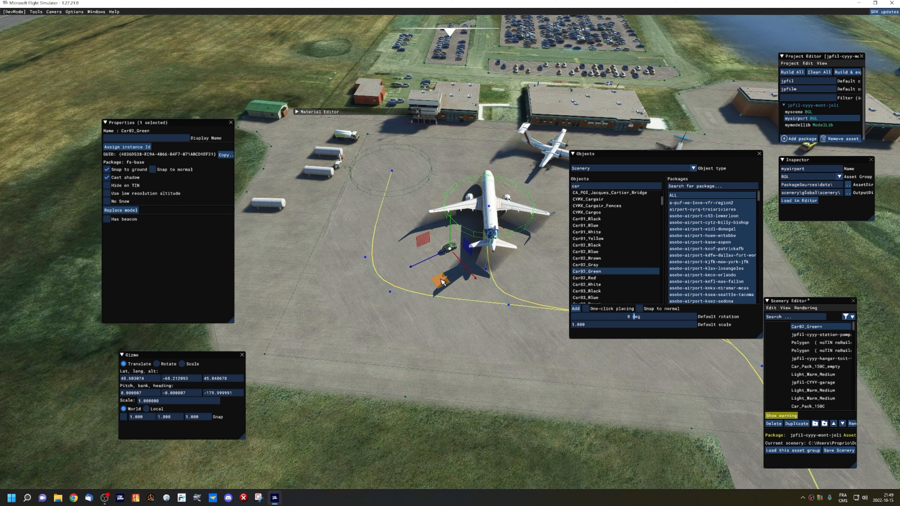
left_click_drag(441, 282, 323, 336)
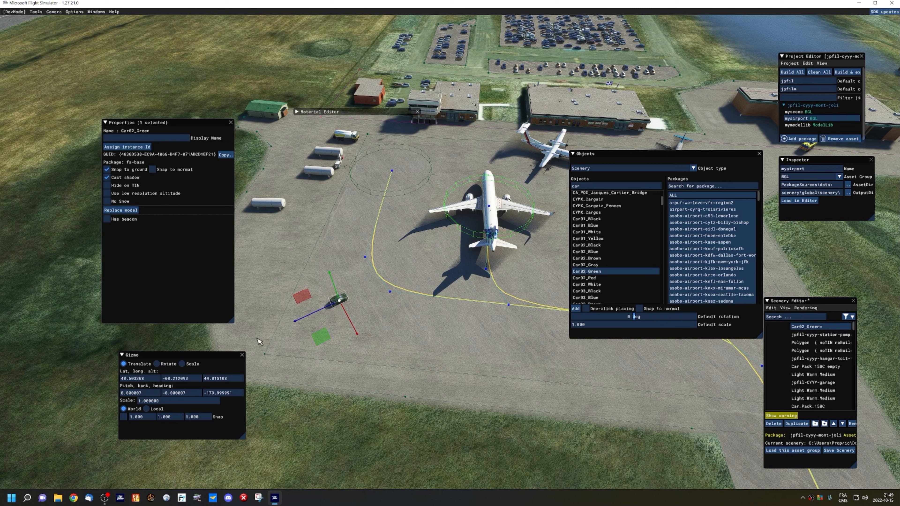
left_click(156, 363)
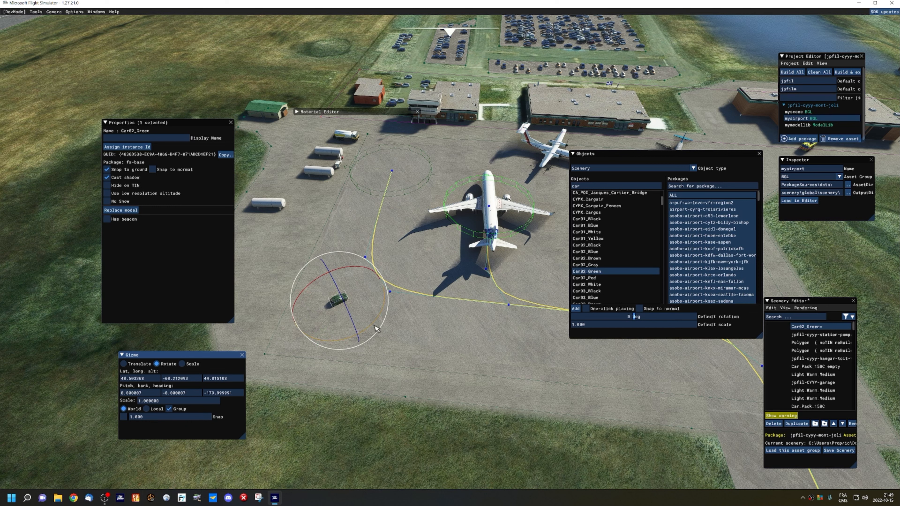
left_click_drag(377, 328, 336, 328)
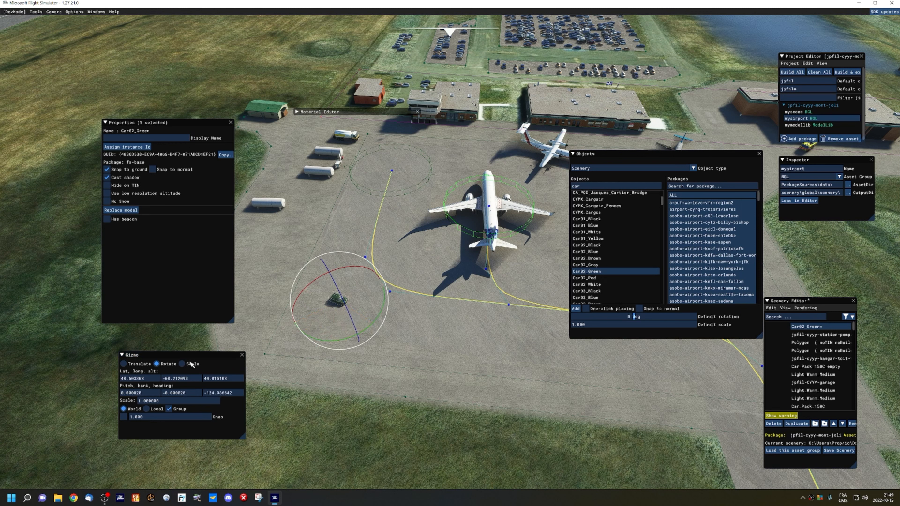
Enlarge the green car freehand with the Scale gizmo and reset its scale to 1
left_click(191, 364)
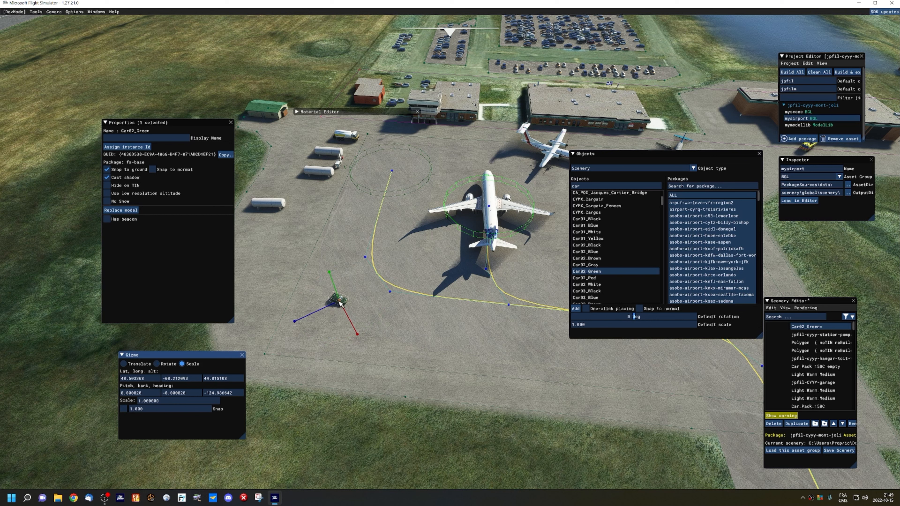
left_click_drag(339, 303, 525, 355)
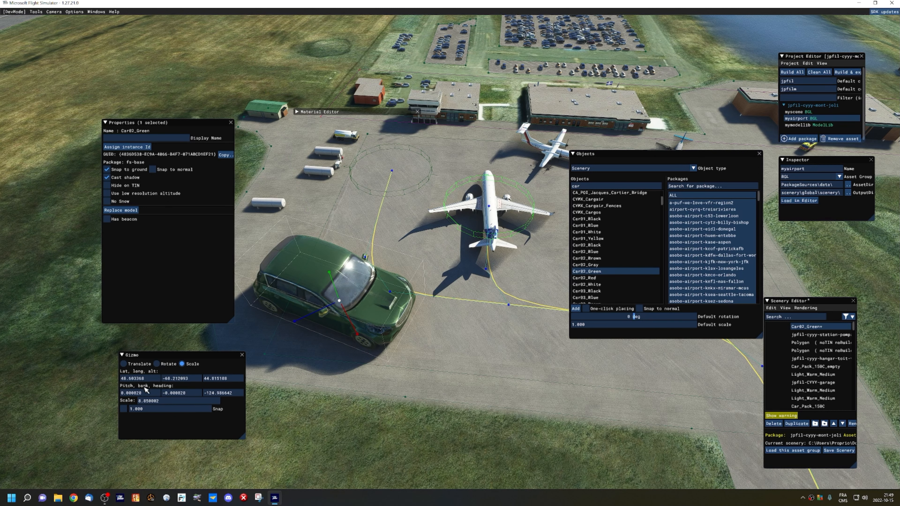
left_click(160, 402)
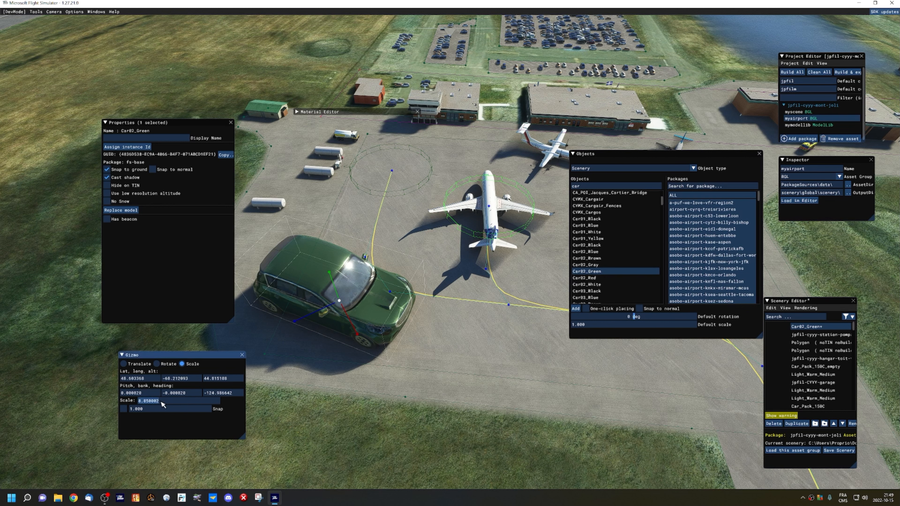
type("1")
key("Return")
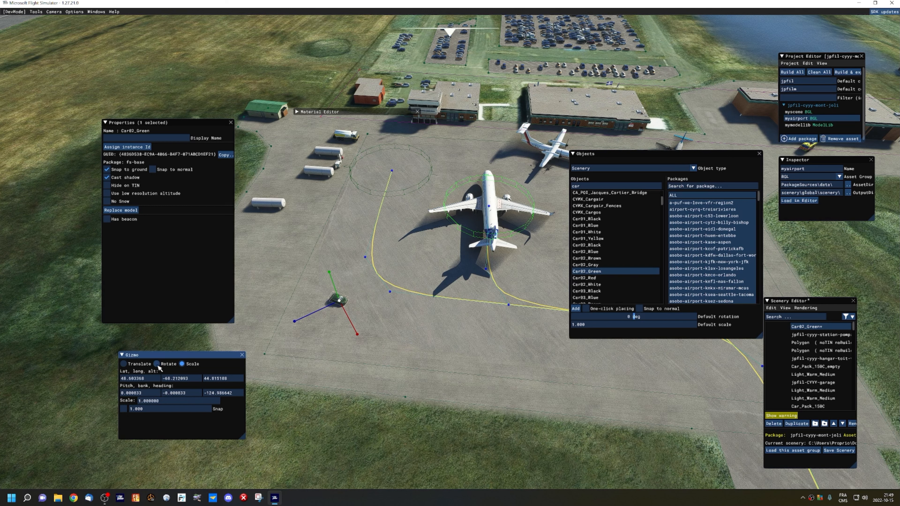
Translate the green car slightly farther across the open apron, away from the yellow taxi line
left_click(123, 364)
left_click_drag(321, 337, 309, 350)
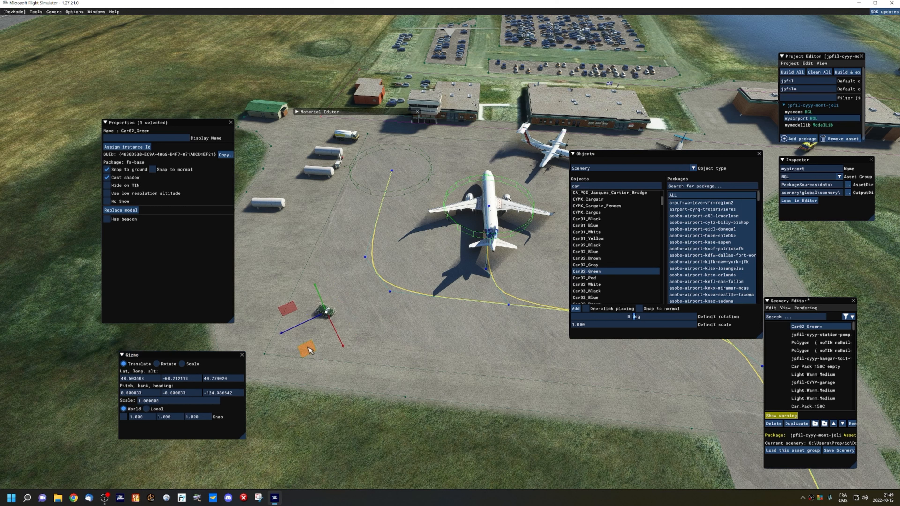
Lower the green car about 0.83 below ground level with Snap to ground disabled, and re-enable the snapping
key("w")
right_click_drag(309, 350, 305, 390)
key("w")
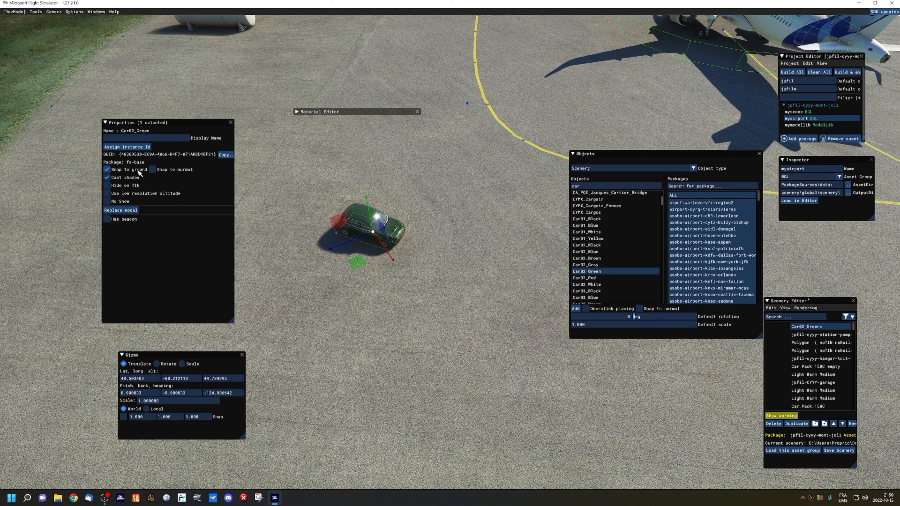
left_click(111, 171)
left_click(110, 170)
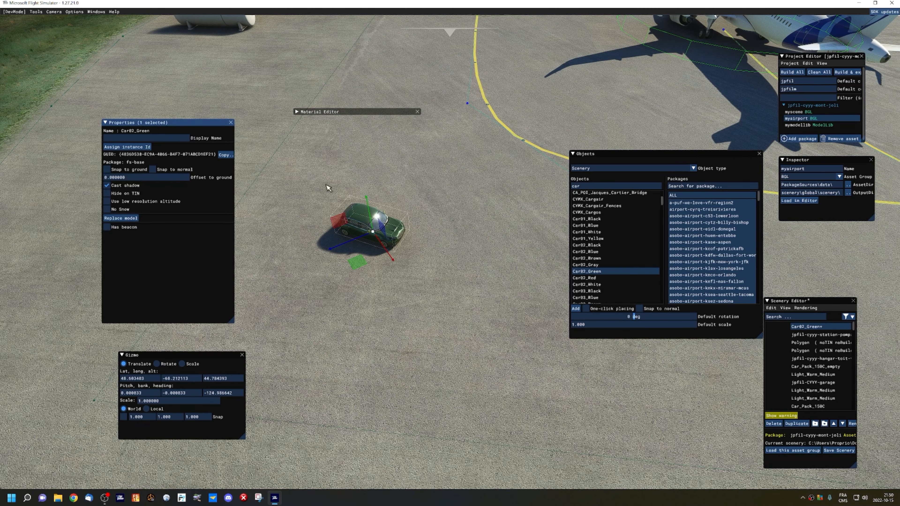
mouse_move(368, 201)
left_mouse_down()
mouse_move(368, 173)
mouse_move(366, 211)
left_mouse_up()
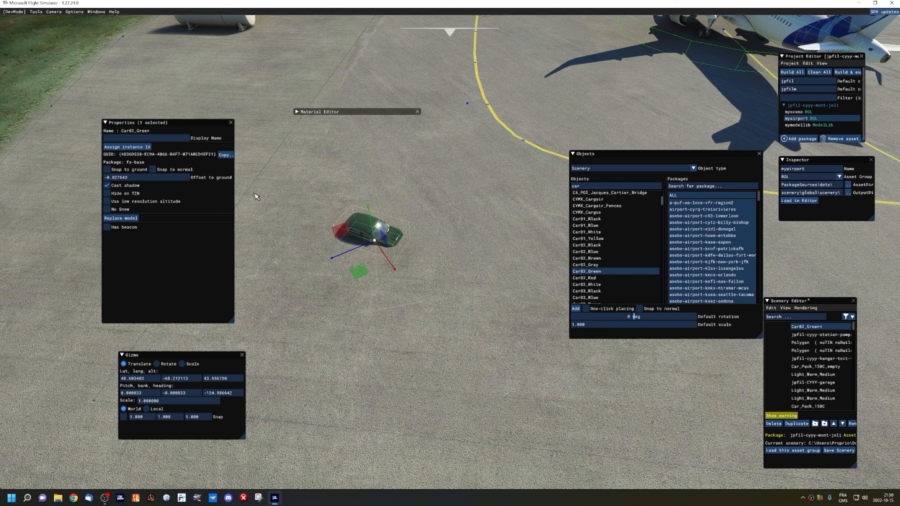
left_click(107, 170)
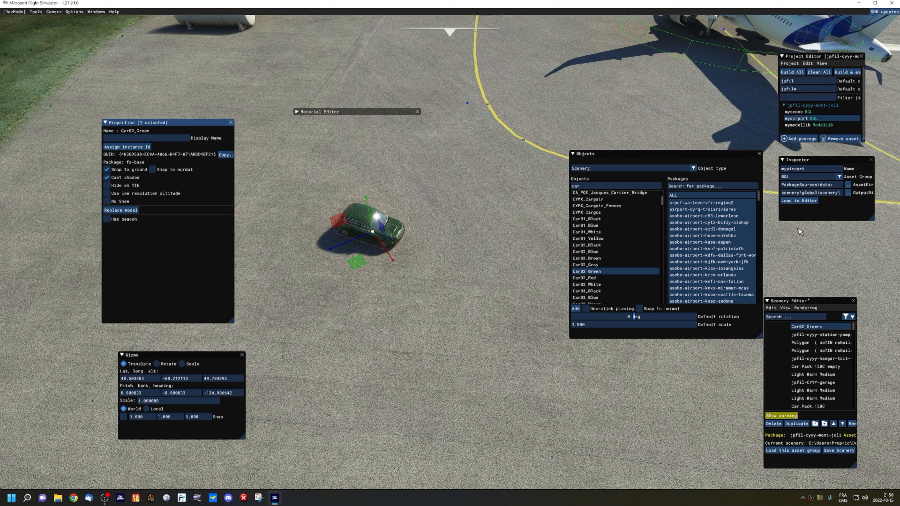
Save the scenery and build the jpfil-cyyy-mont-joli package, accepting the project save before building
left_click(840, 451)
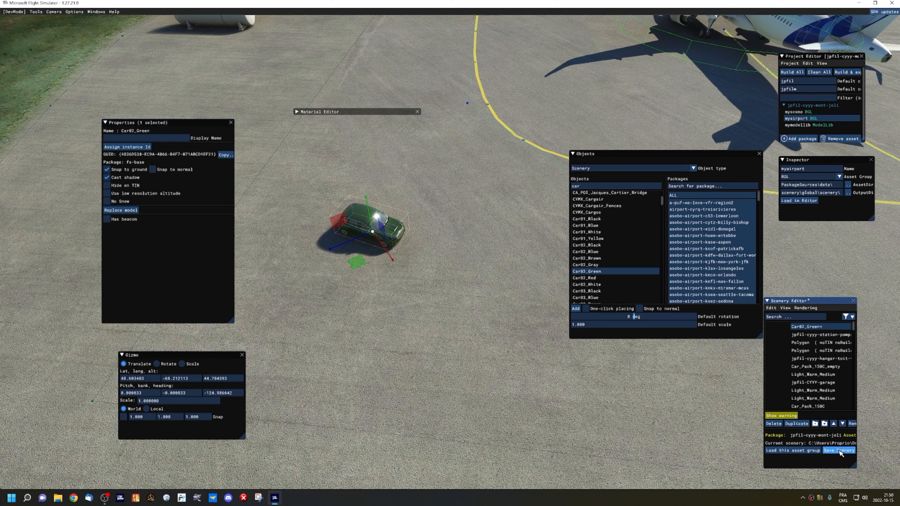
left_click(801, 105)
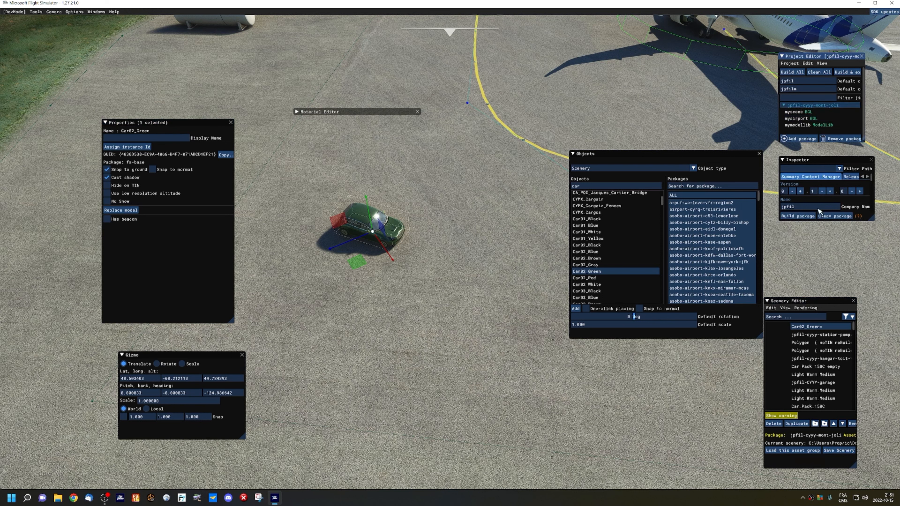
left_click(795, 218)
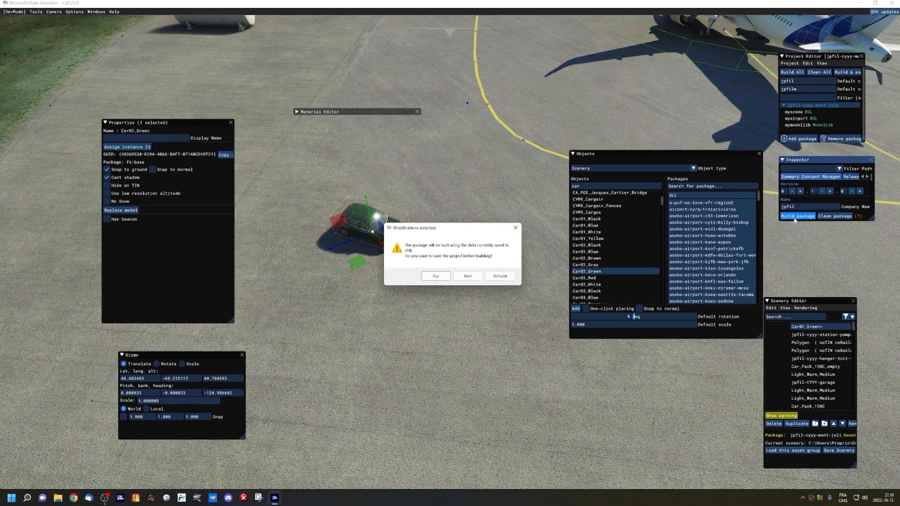
left_click(429, 277)
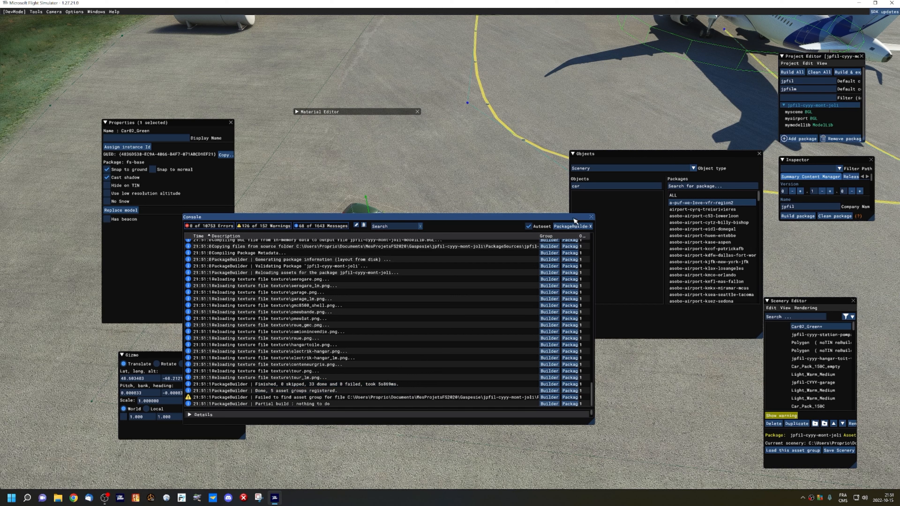
left_click(591, 217)
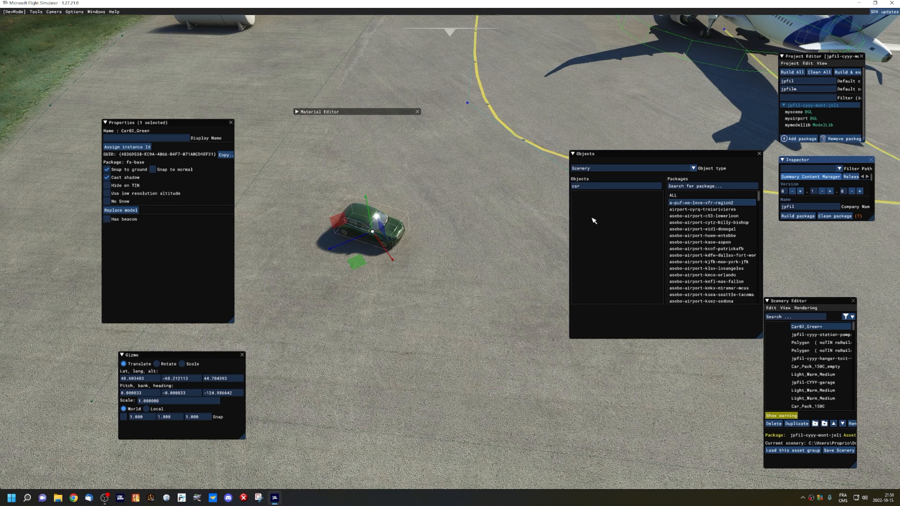
left_click(468, 352)
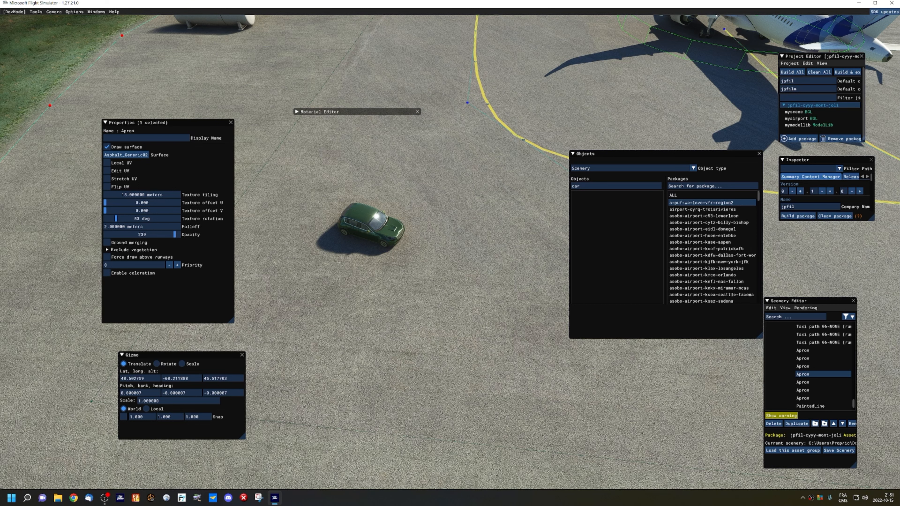
left_click(369, 219)
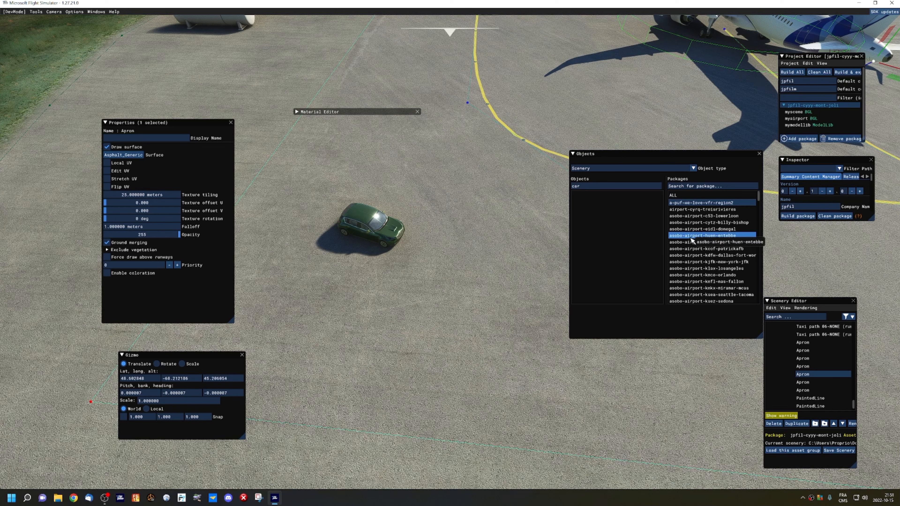
Filter the object packages by "jpfil" and select the jpfil-cytf-alma package
scroll(691, 241, "down", 3)
scroll(692, 241, "down", 5)
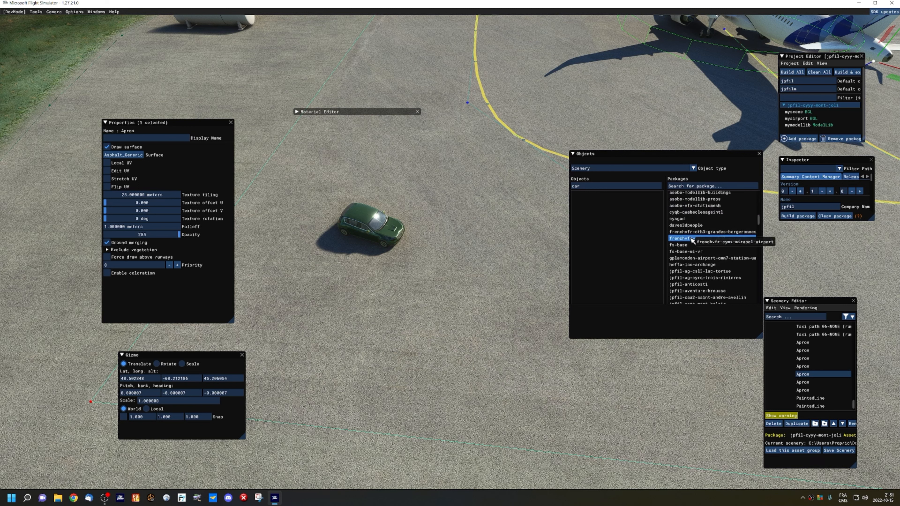
scroll(692, 241, "up", 5)
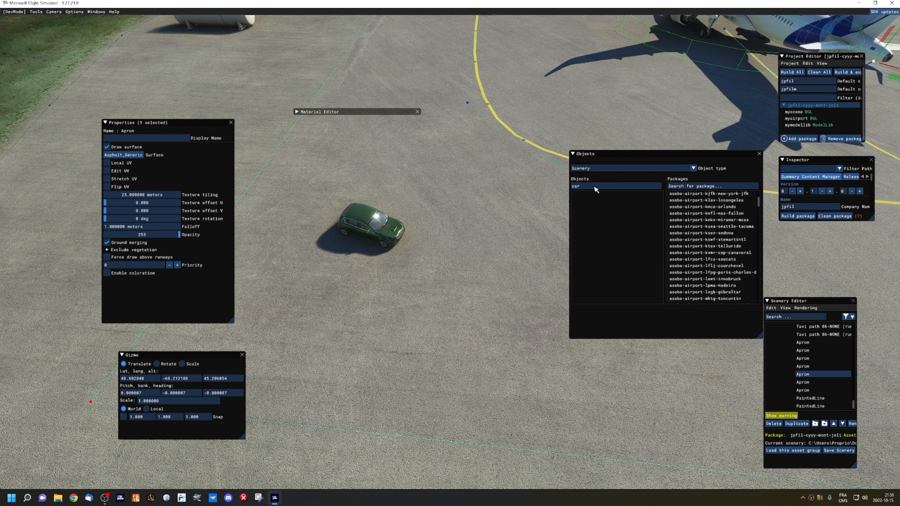
left_click(679, 188)
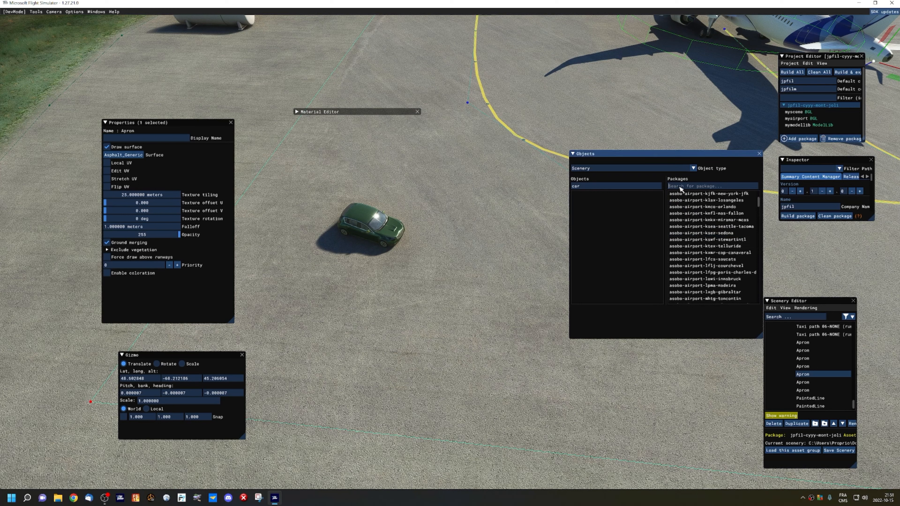
type("jpfil")
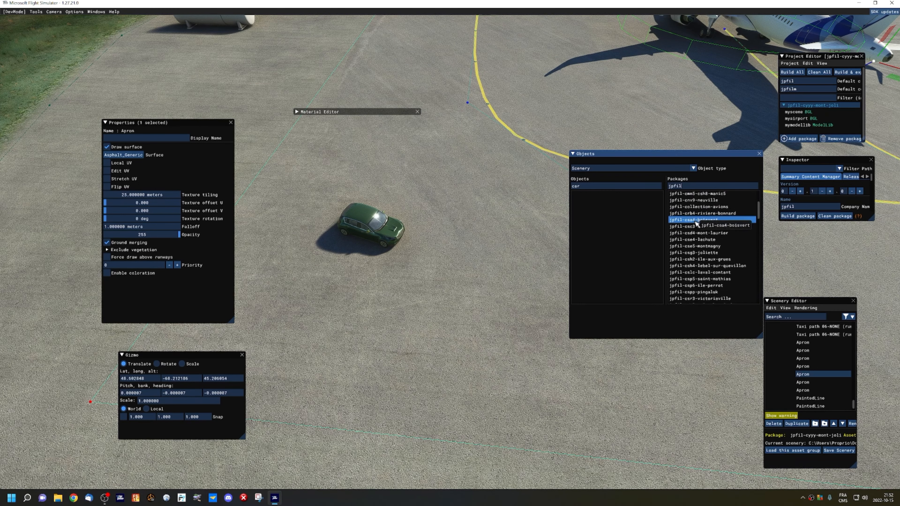
scroll(686, 248, "down", 4)
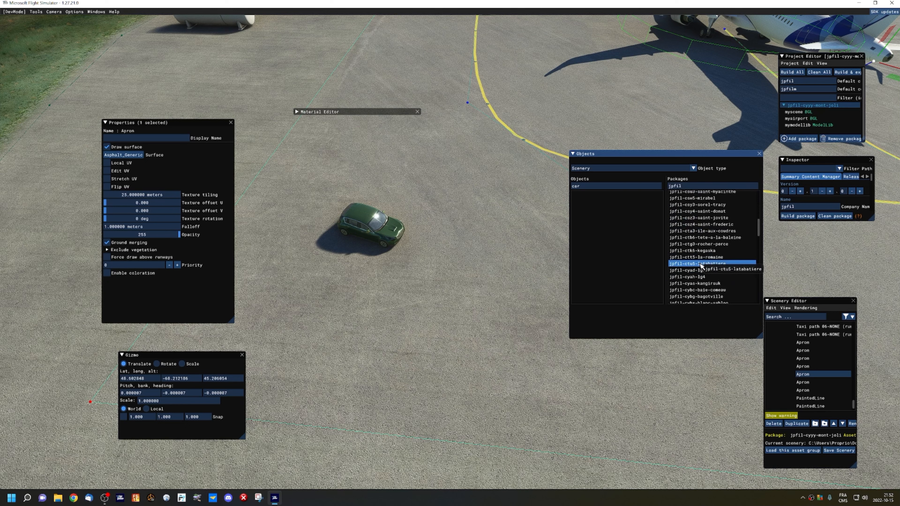
scroll(706, 223, "down", 1)
scroll(706, 223, "down", 1)
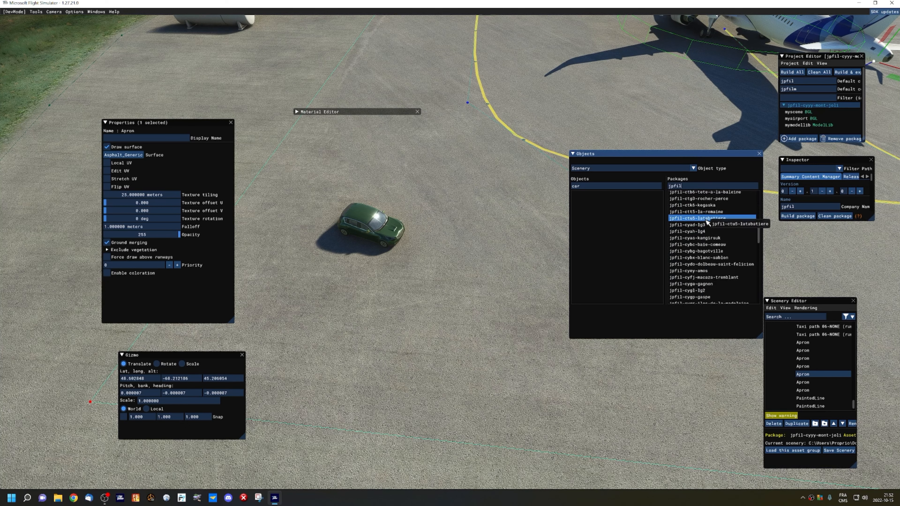
scroll(707, 222, "down", 3)
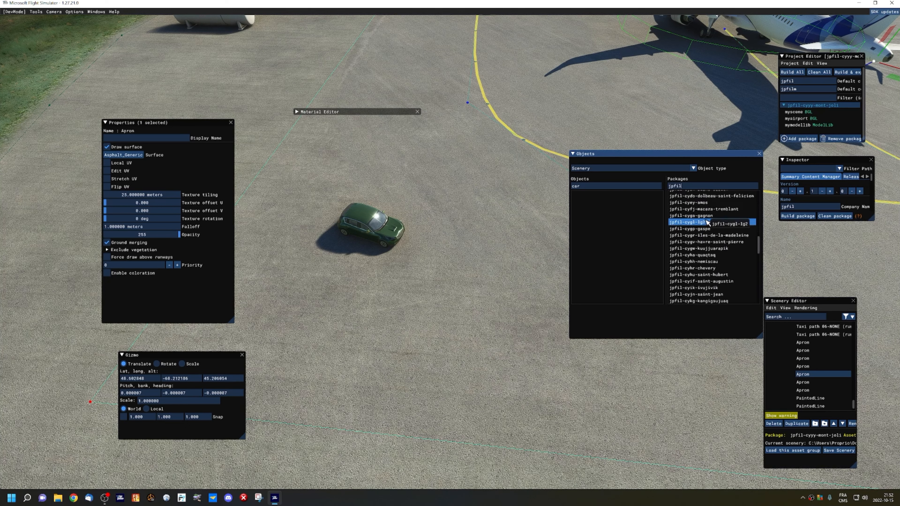
scroll(707, 222, "down", 1)
scroll(705, 223, "down", 1)
scroll(702, 224, "down", 3)
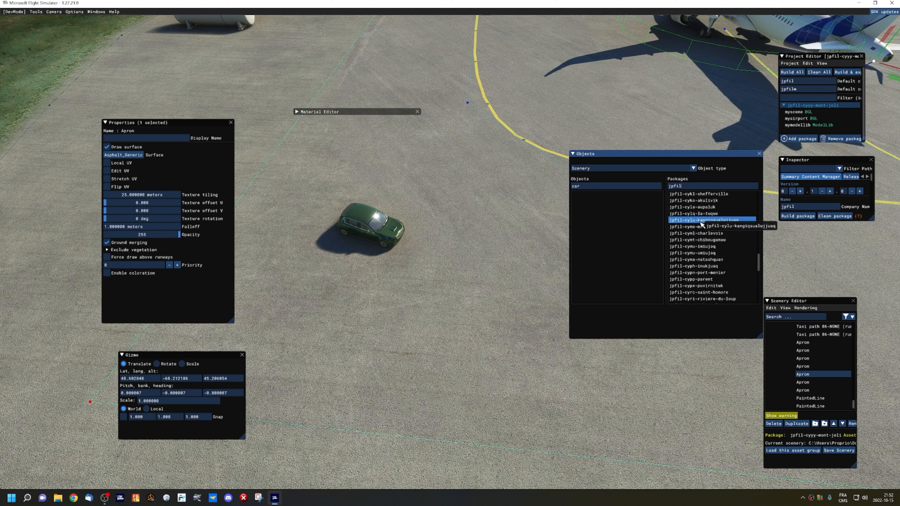
scroll(702, 224, "down", 1)
scroll(695, 234, "down", 1)
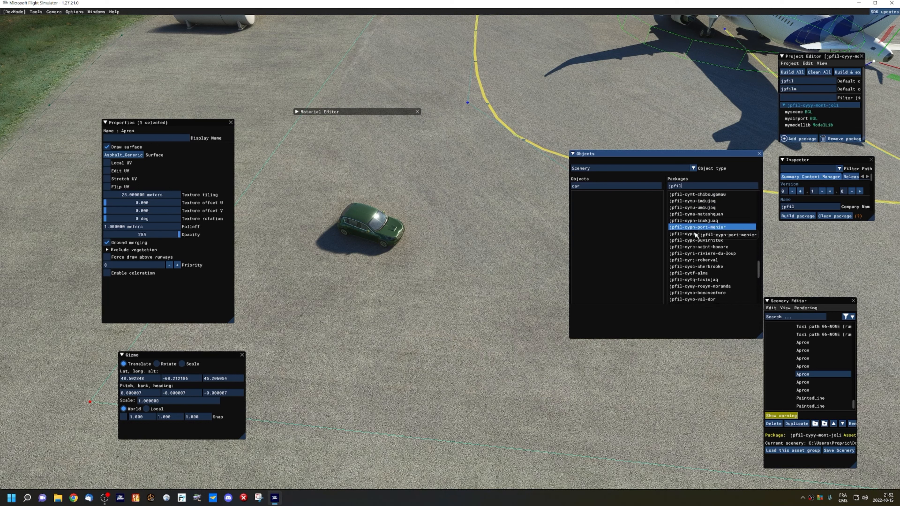
left_click(694, 274)
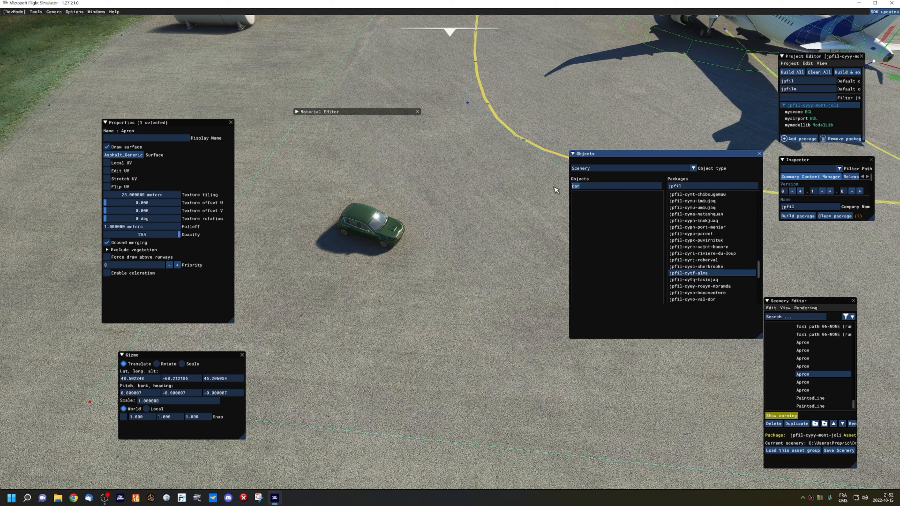
Clear the "car" object search and add the jpfil-cytf-aerogare building from the Alma package to the apron
key("BackSpace")
key("BackSpace")
key("BackSpace")
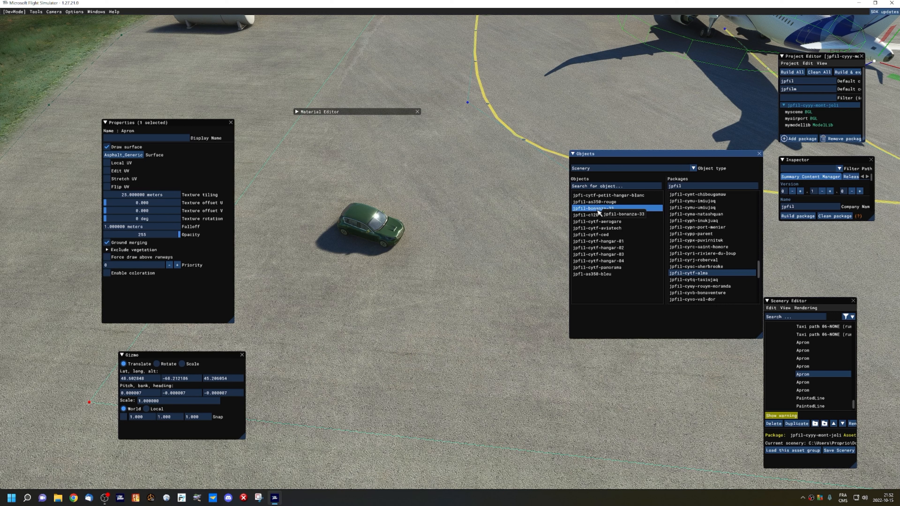
left_click(600, 223)
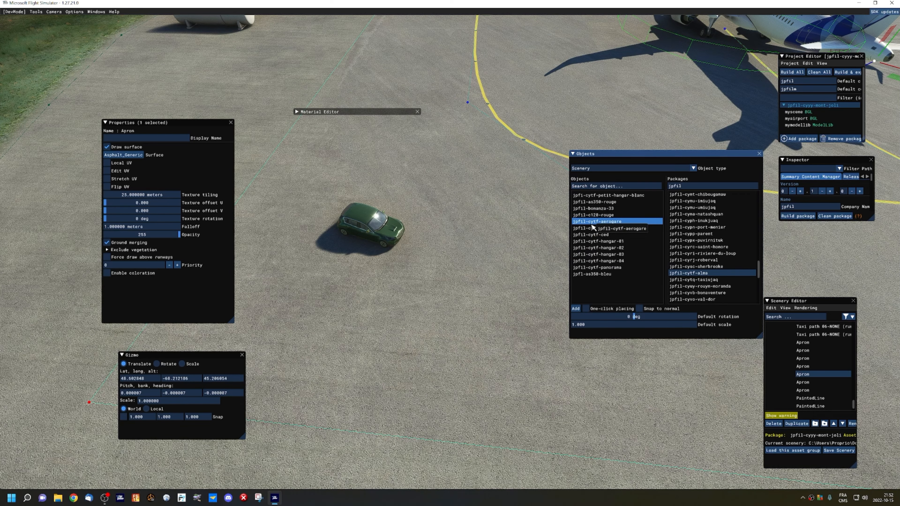
key("q")
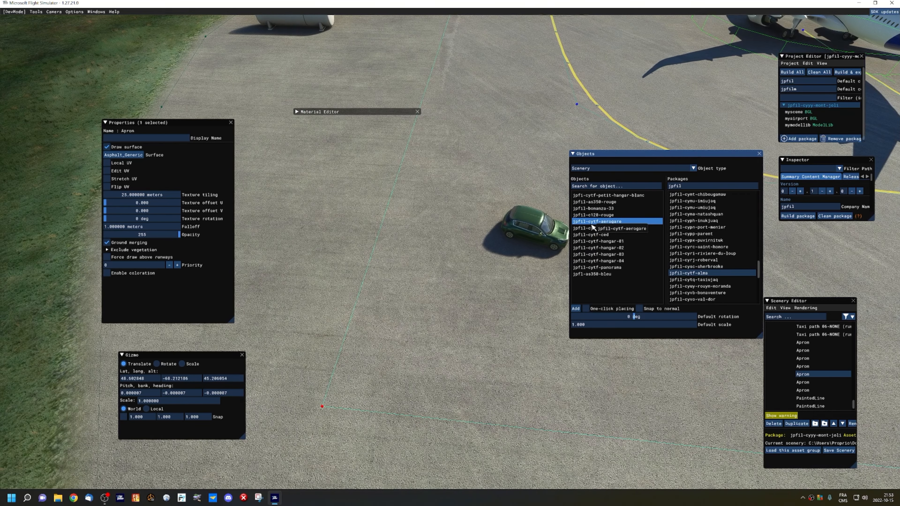
key("z")
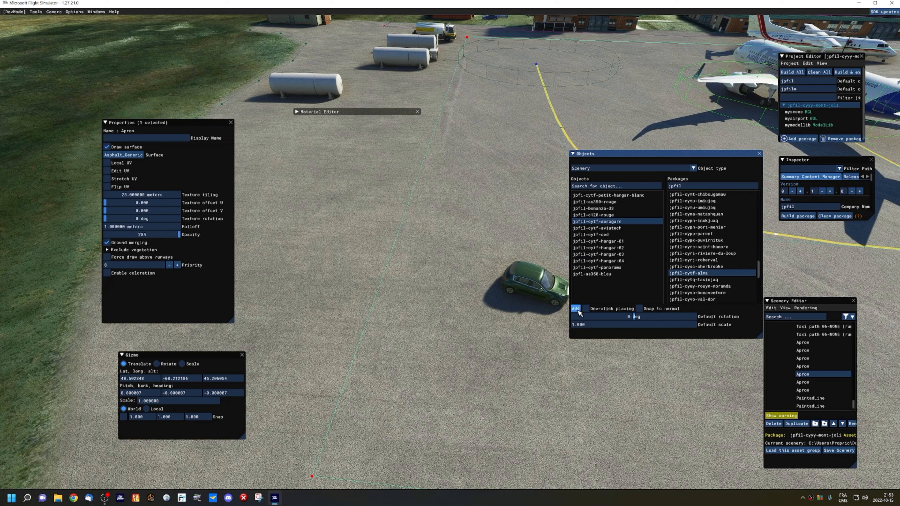
left_click(576, 308)
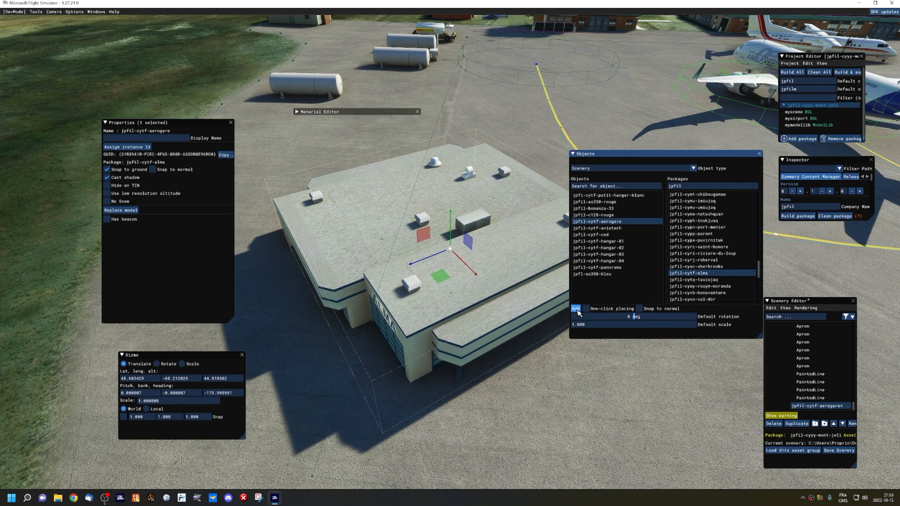
Translate the terminal building back across the apron, clear of the green car, and rotate it to a heading of about 116.5 degrees
left_click_drag(441, 275, 402, 232)
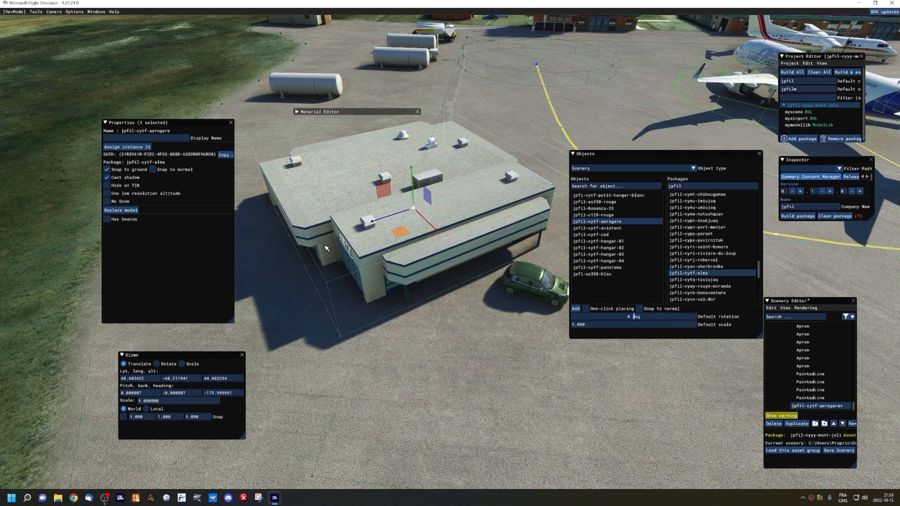
left_click(157, 364)
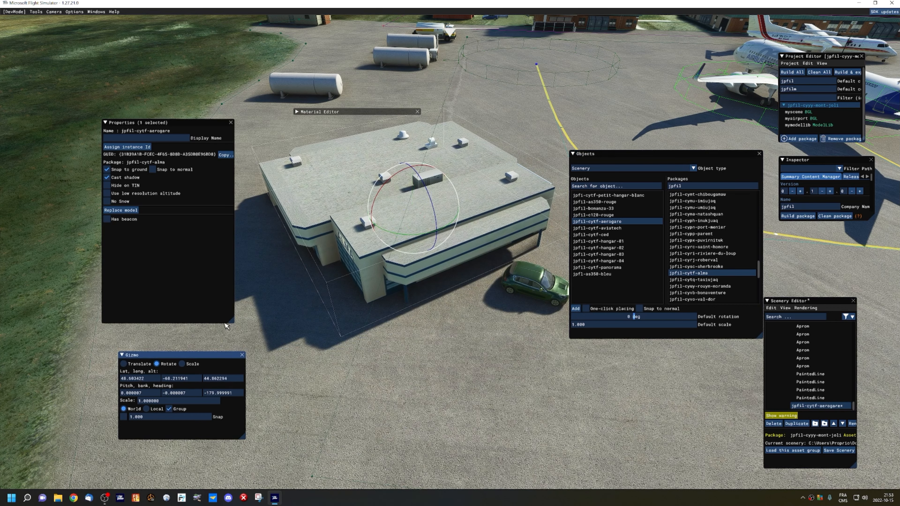
left_click_drag(413, 238, 485, 234)
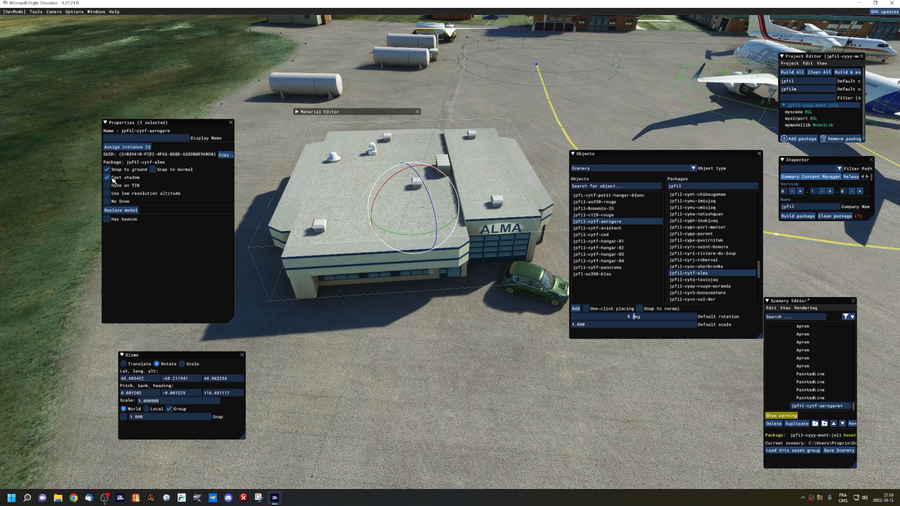
Disable Snap to ground for the terminal building, raise it about 0.56 above the ground, and save the scenery
left_click(106, 170)
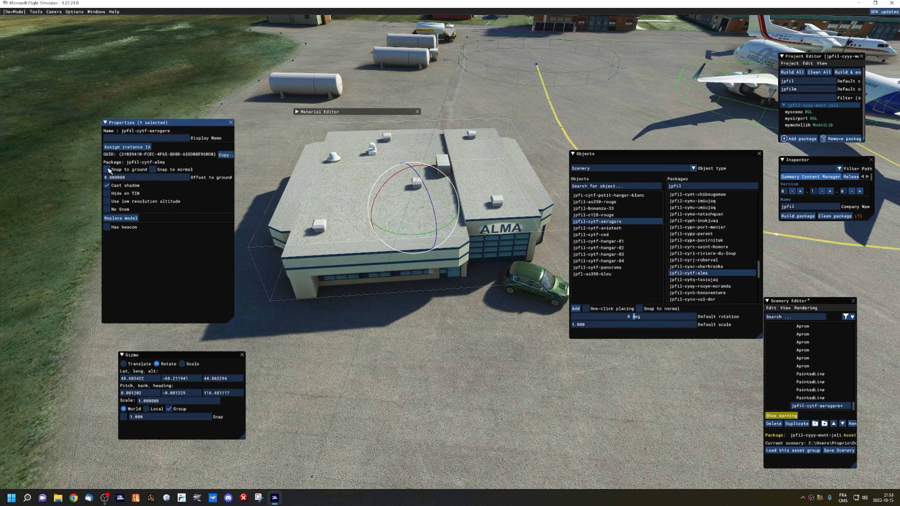
left_click(123, 363)
mouse_move(413, 175)
left_mouse_down()
mouse_move(414, 189)
mouse_move(404, 166)
left_mouse_up()
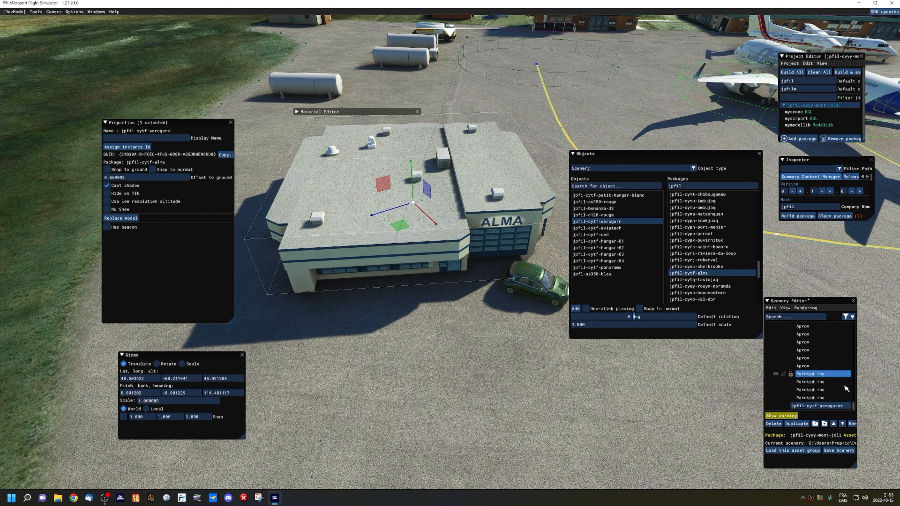
left_click(841, 453)
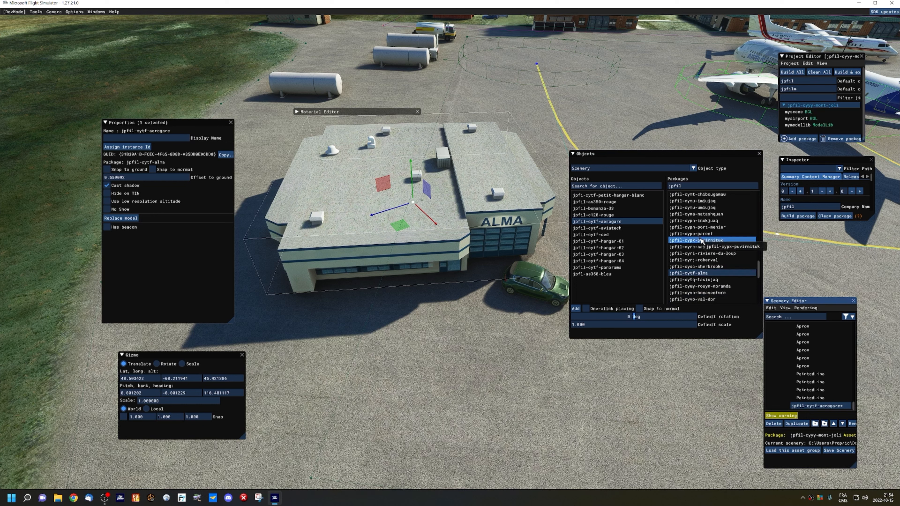
Examine the objects offered by the jpfil-cypp-parent, jpfil-cyrj-roberval and jpfil-csz3-saint-jovite packages
left_click(698, 235)
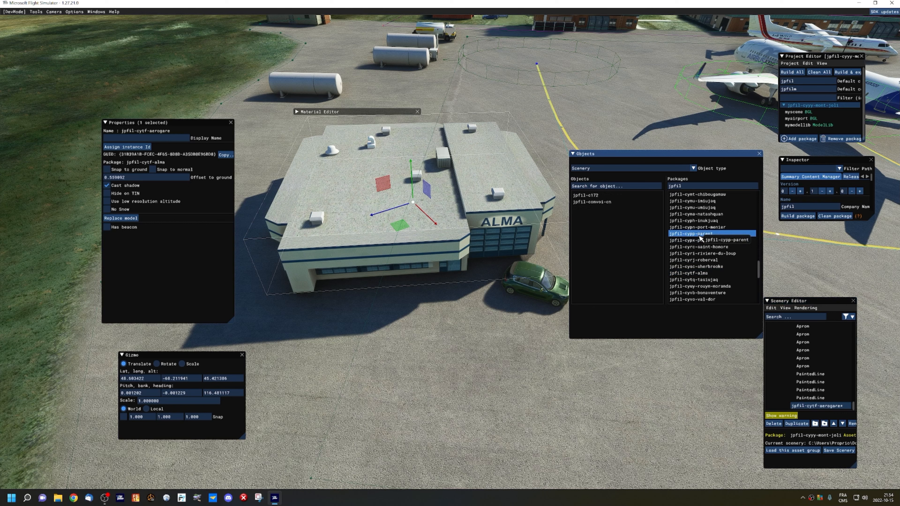
left_click(695, 260)
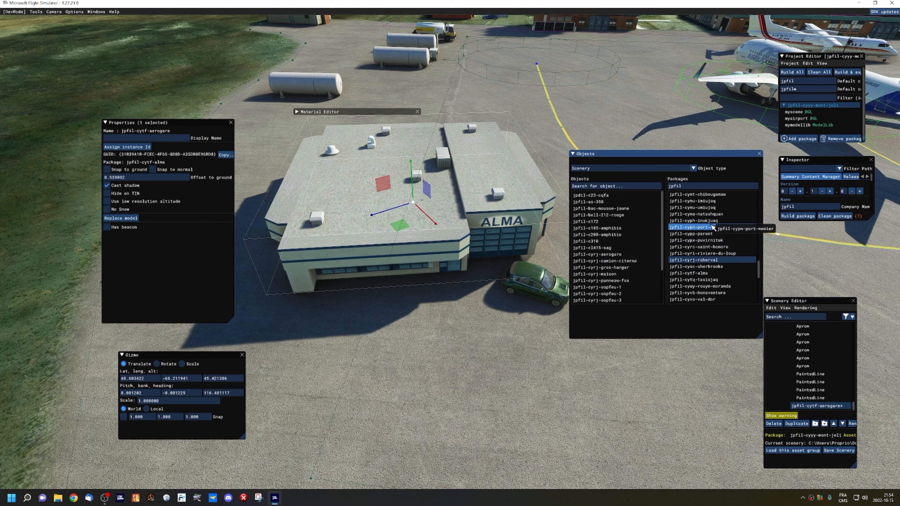
scroll(707, 245, "down", 1)
scroll(707, 245, "down", 2)
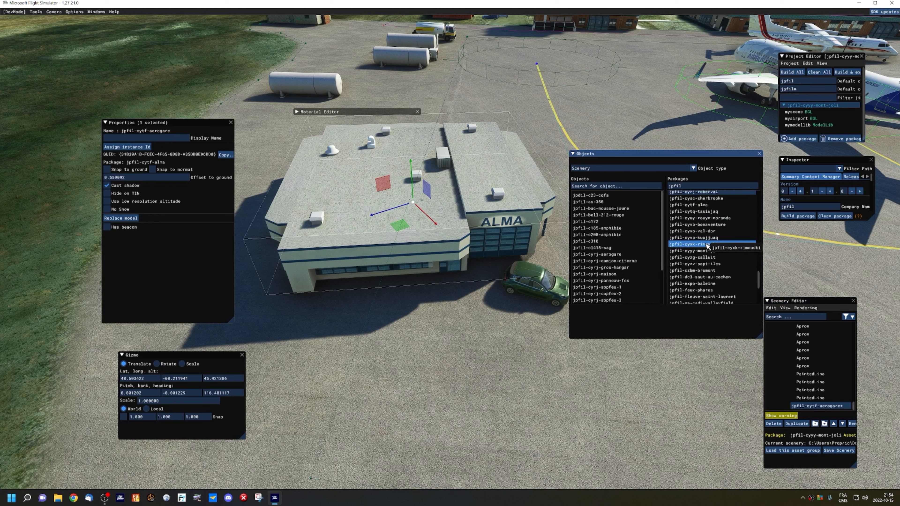
scroll(707, 245, "down", 1)
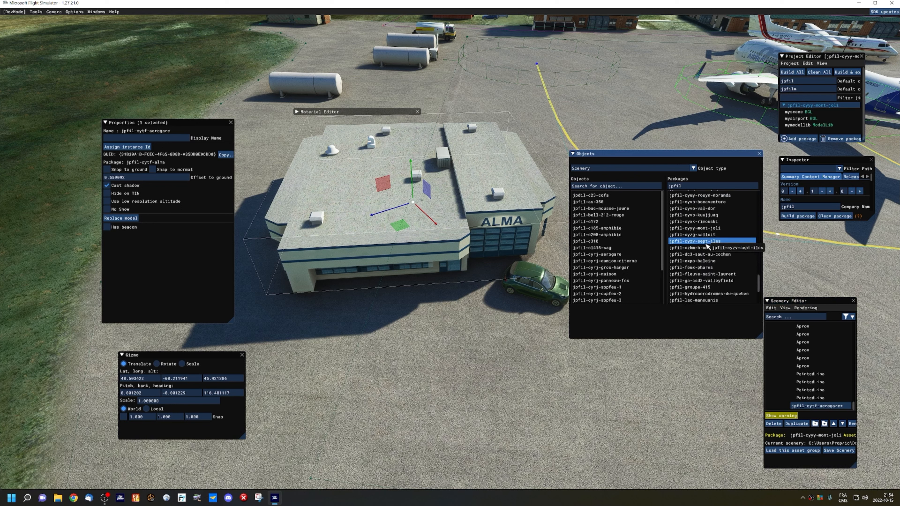
scroll(706, 245, "down", 1)
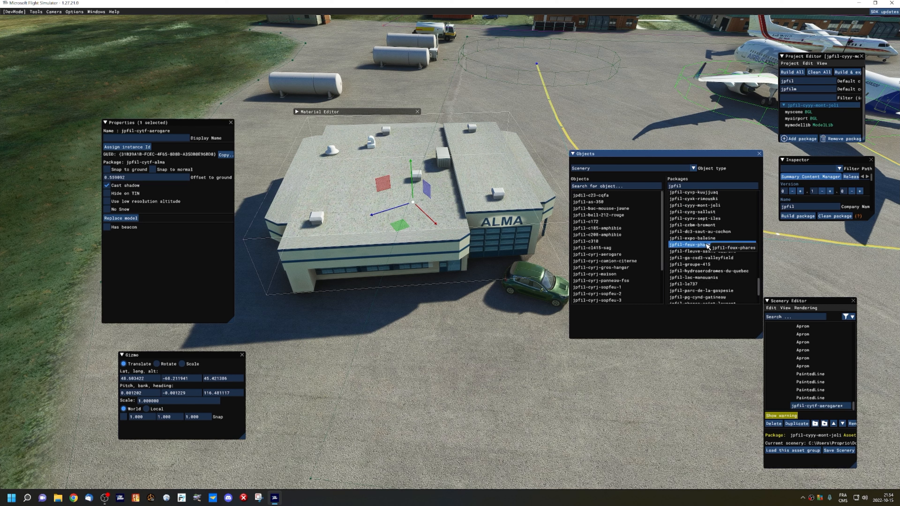
scroll(707, 245, "down", 1)
scroll(707, 245, "up", 5)
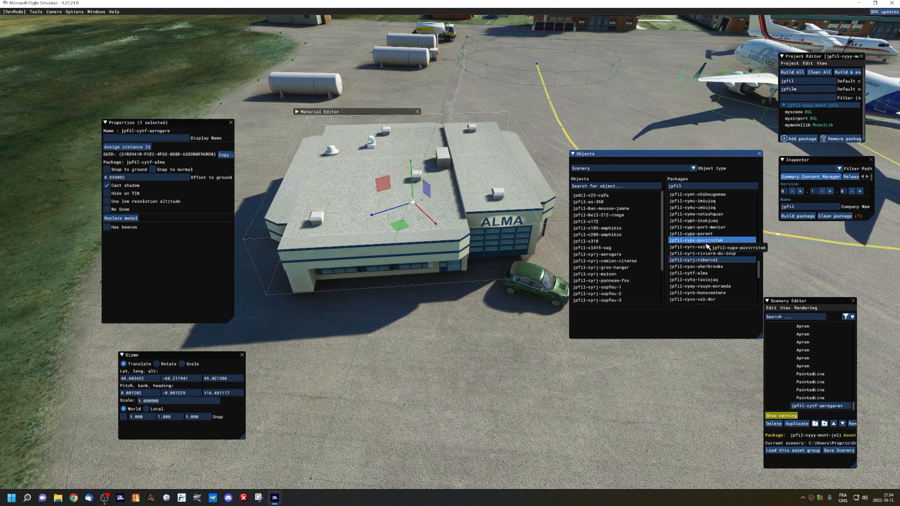
scroll(706, 246, "up", 3)
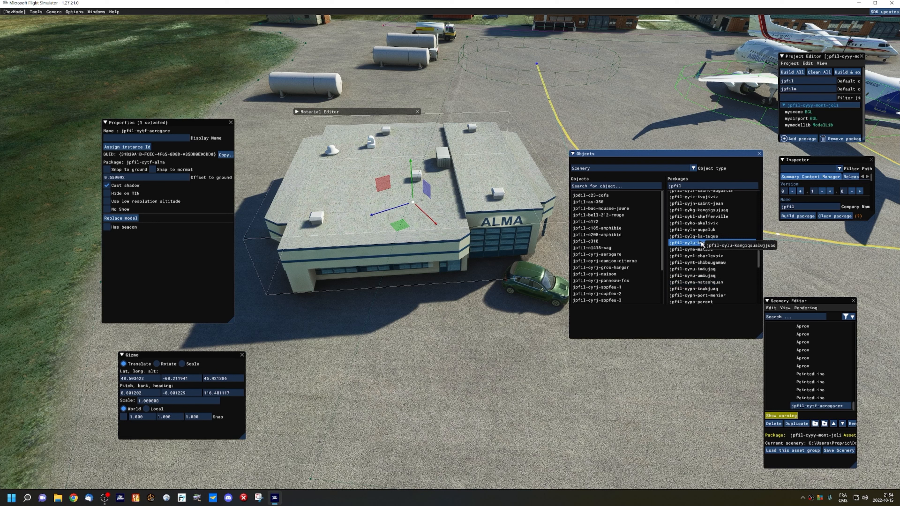
scroll(707, 246, "up", 2)
scroll(708, 246, "up", 1)
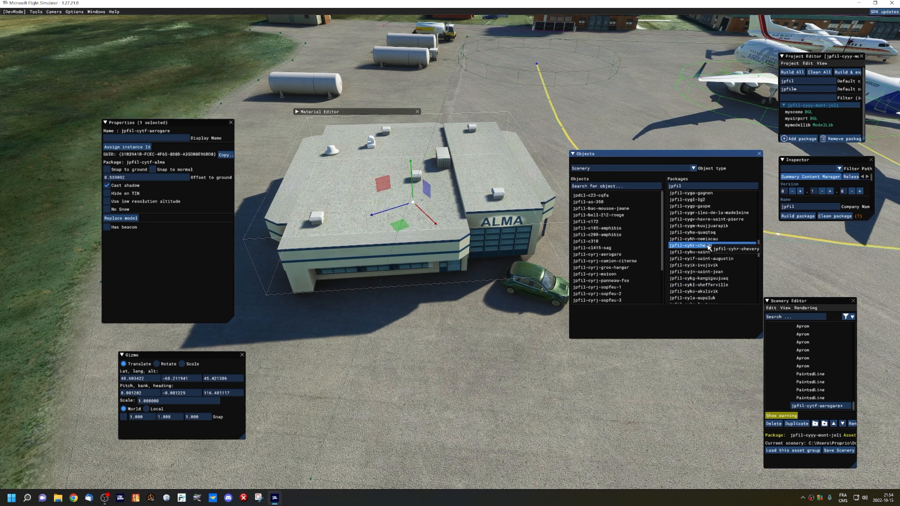
scroll(707, 247, "up", 2)
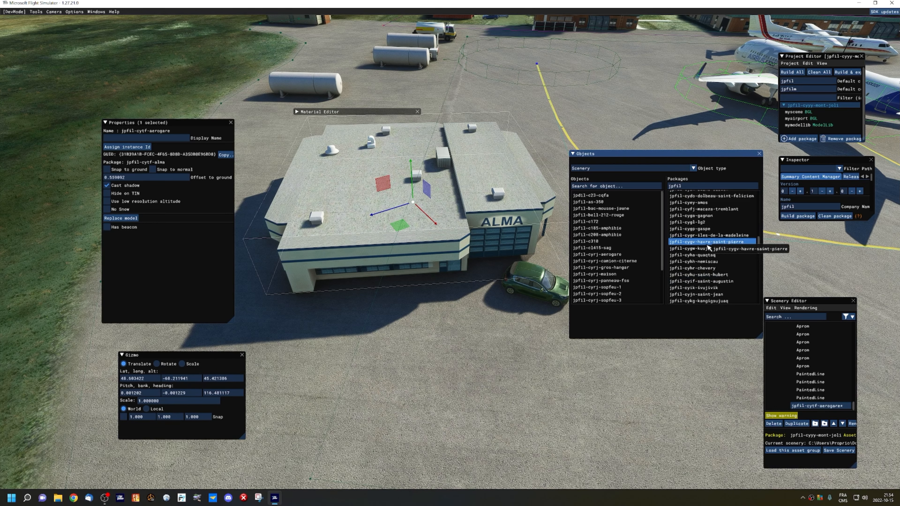
scroll(707, 247, "up", 1)
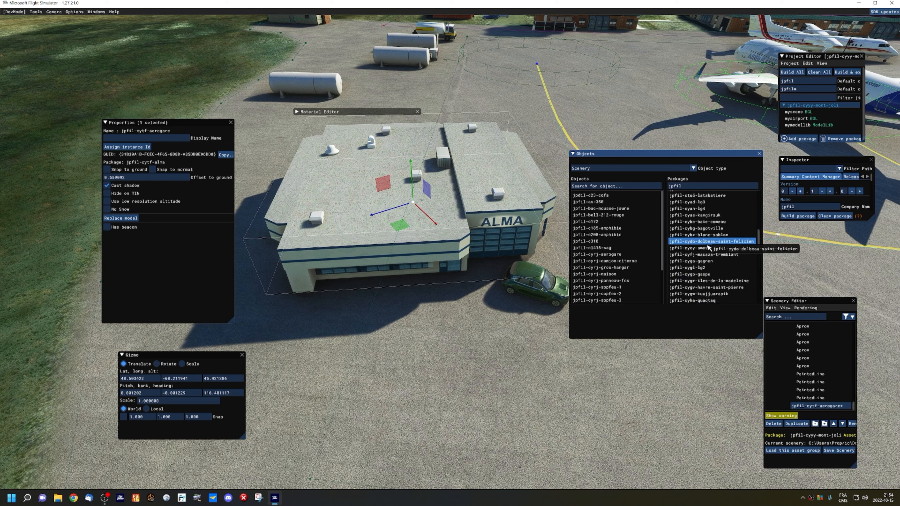
scroll(708, 247, "up", 3)
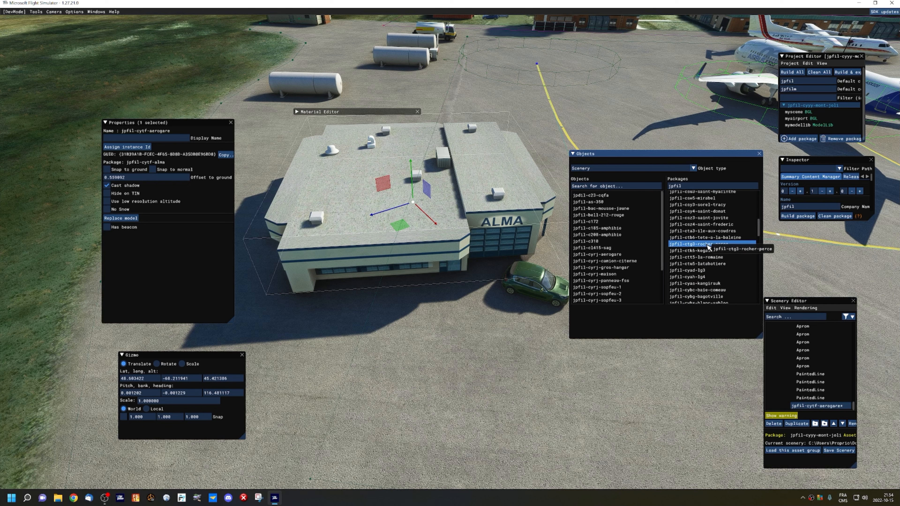
left_click(706, 219)
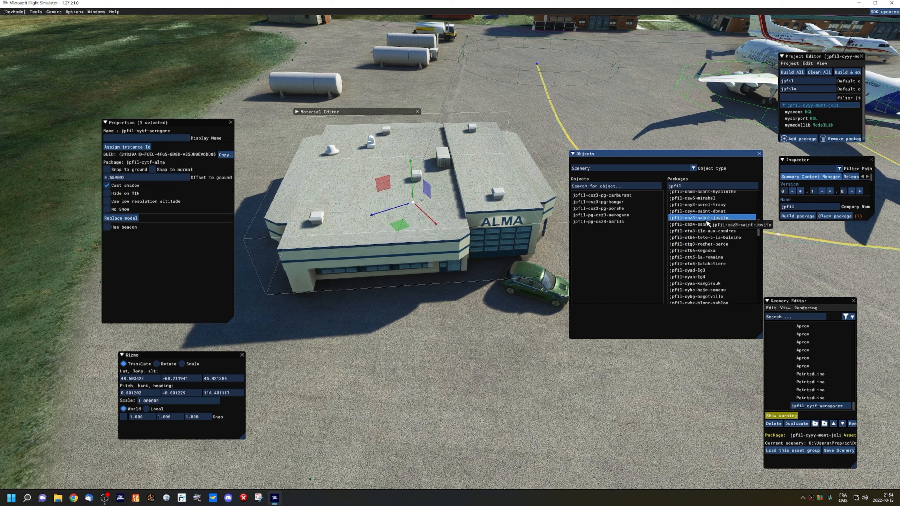
Examine the objects offered by the jpfil-csp6-ile-perrot and jpfil-csy3-sorel-tracy packages
scroll(713, 226, "up", 2)
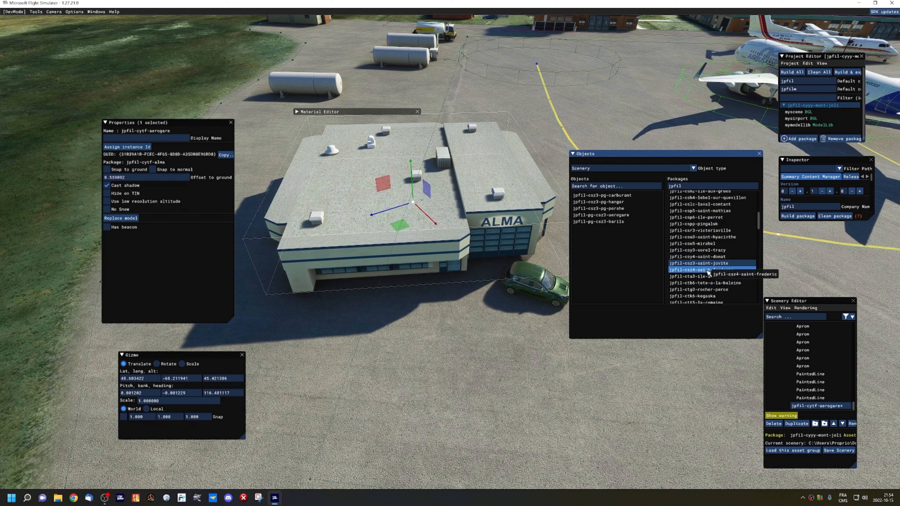
left_click(707, 218)
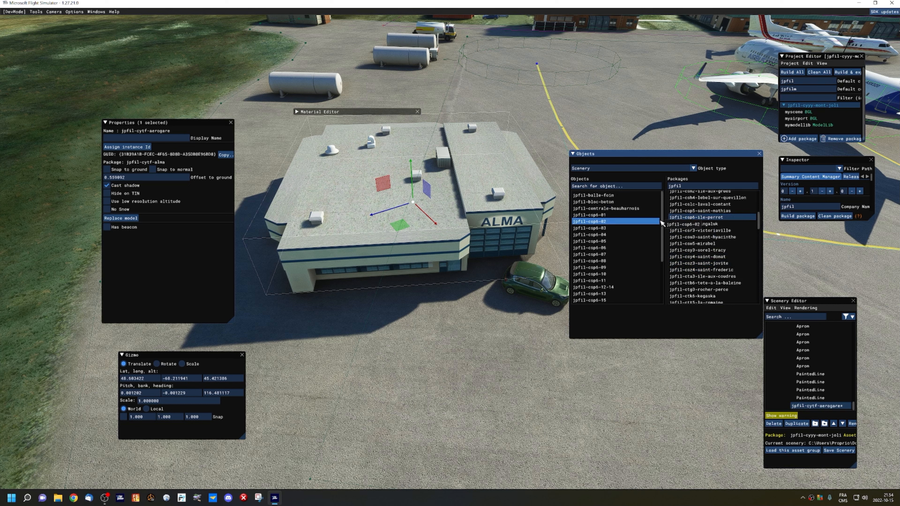
left_click_drag(661, 218, 671, 265)
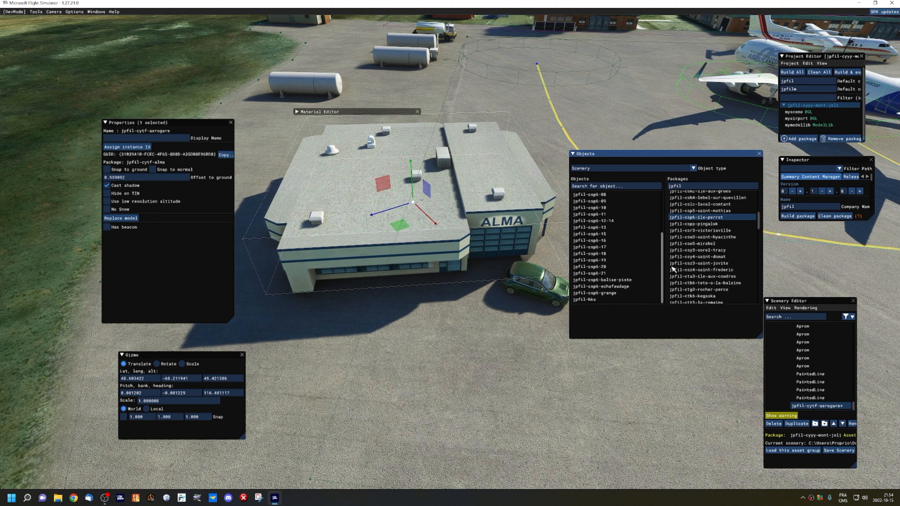
left_click_drag(673, 270, 653, 237)
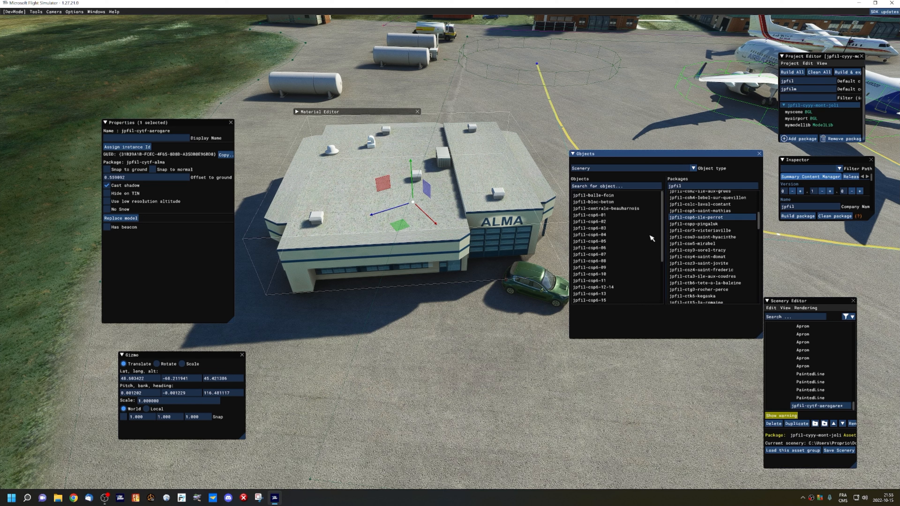
left_click(700, 251)
Add the jpfil-cherokee aircraft from the jpfil-collection-avions package and place it on the apron in front of the ALMA terminal
scroll(700, 251, "up", 5)
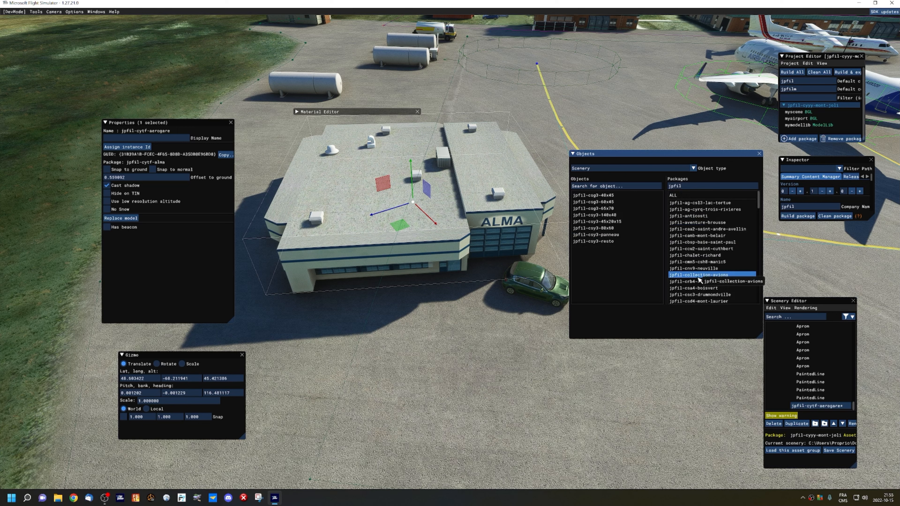
left_click(706, 275)
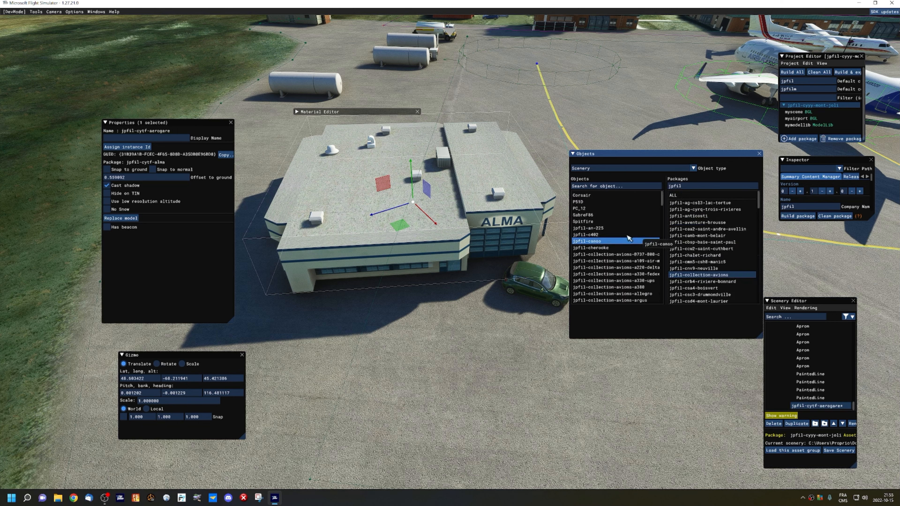
left_click_drag(662, 197, 684, 196)
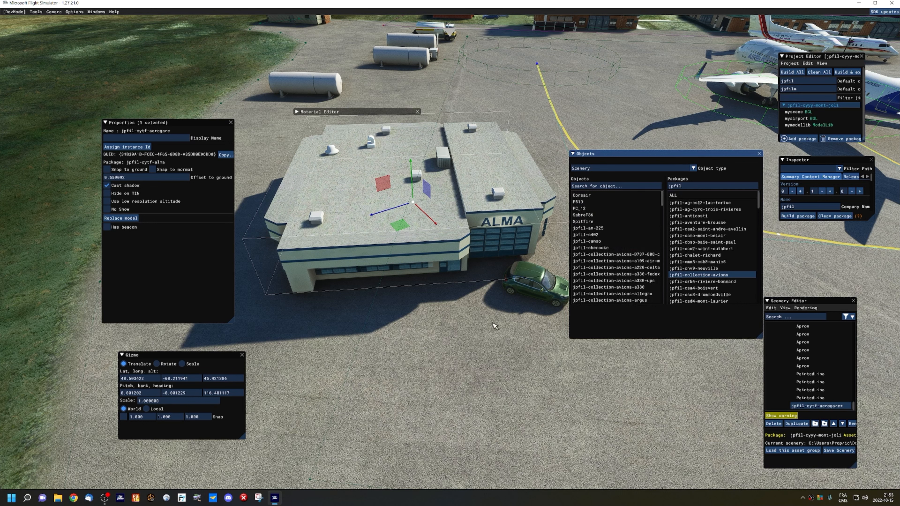
left_click(464, 334)
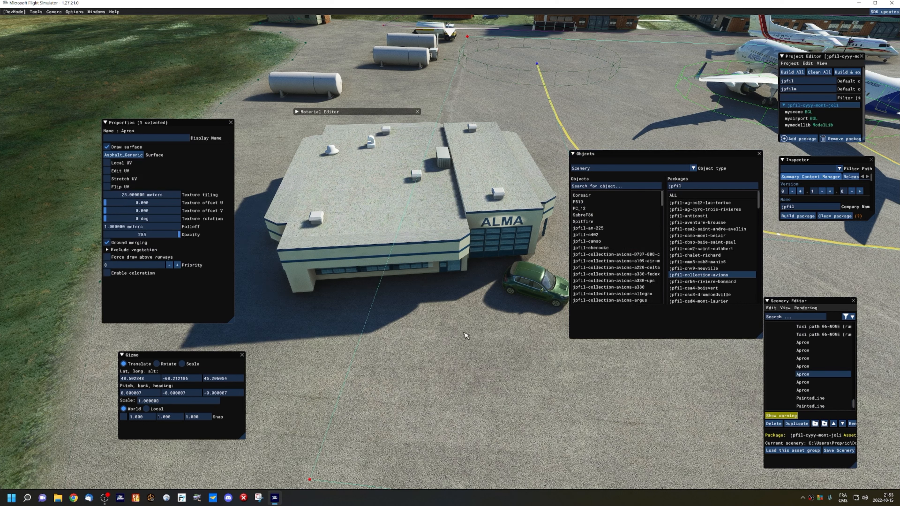
left_click(549, 369)
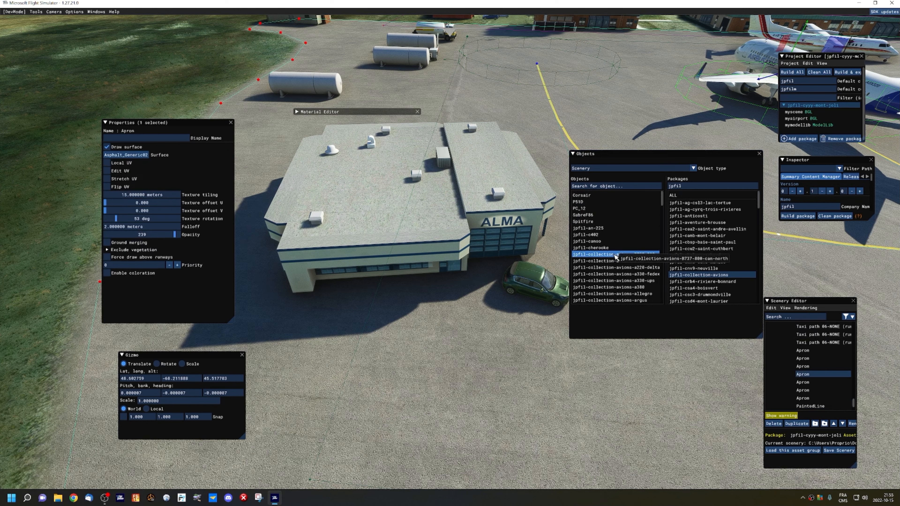
left_click(591, 248)
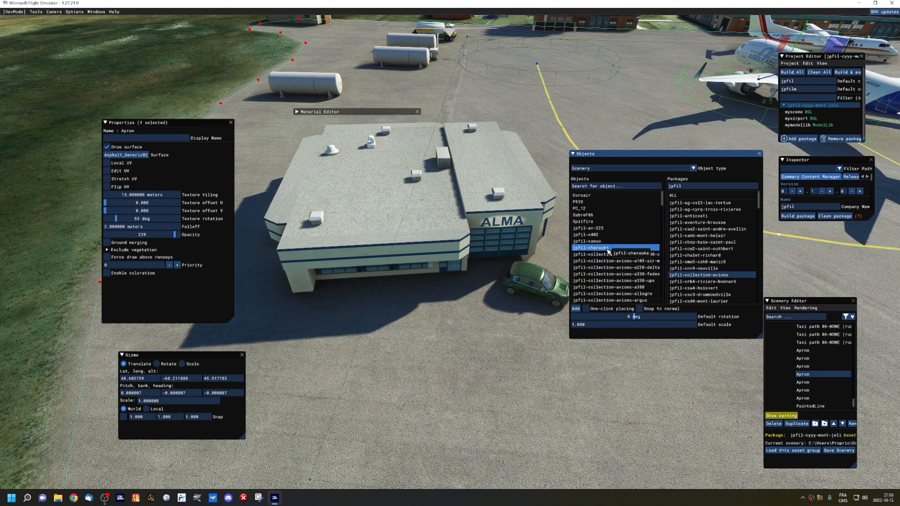
left_click(576, 308)
left_click_drag(438, 279, 430, 412)
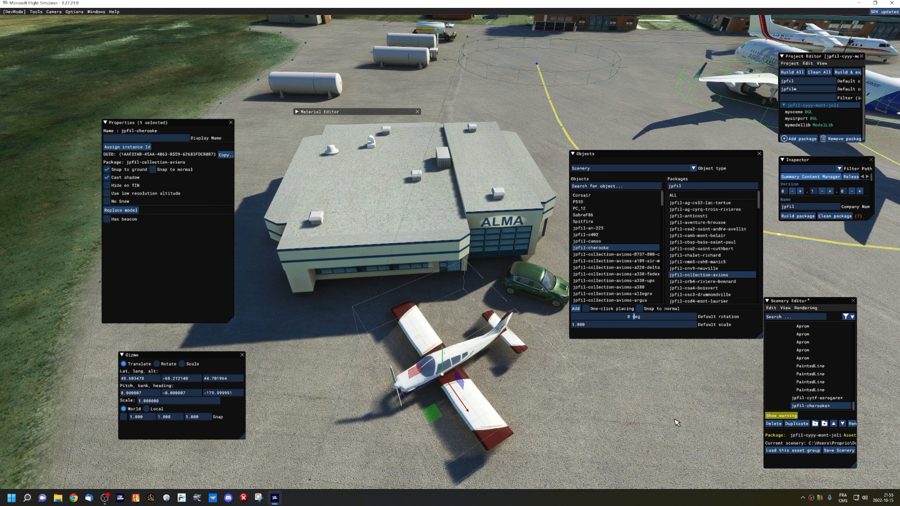
key("s")
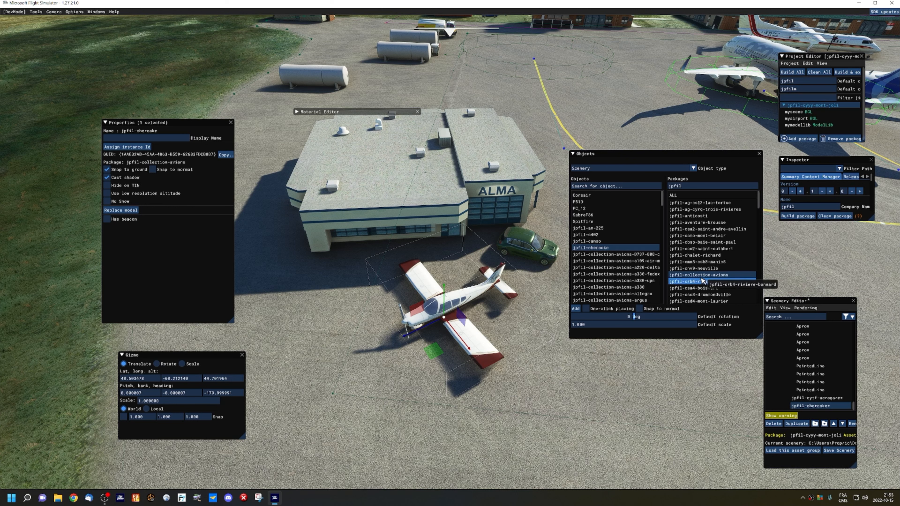
left_click(701, 276)
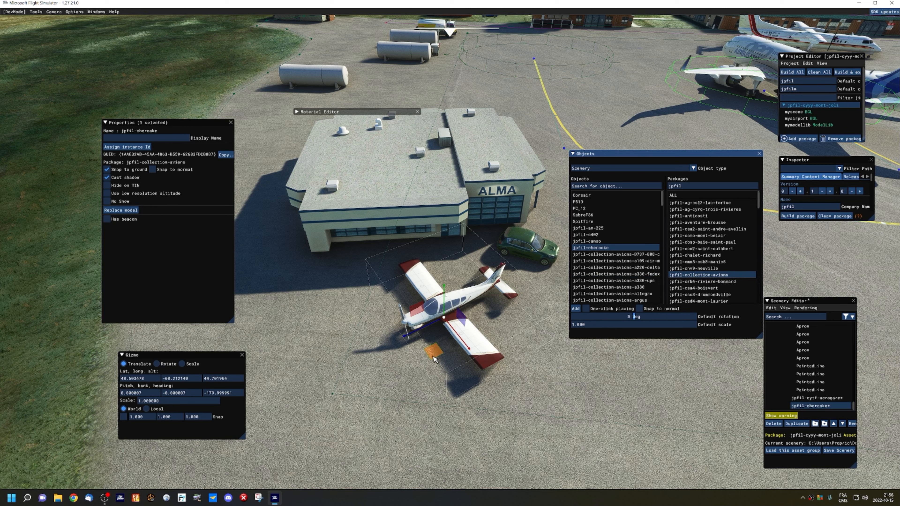
Delete the Cherokee aircraft, the ALMA terminal building and the green car from the apron
key("Delete")
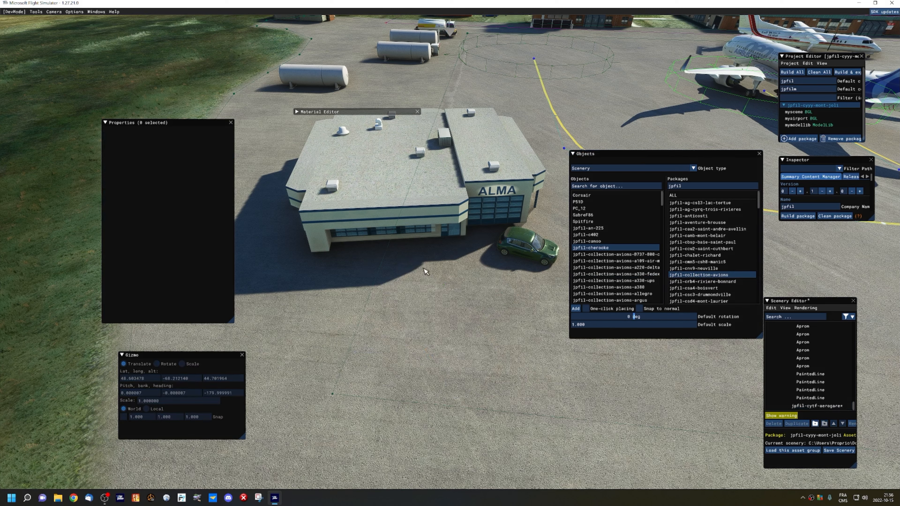
left_click(416, 185)
left_click(367, 165)
key("Delete")
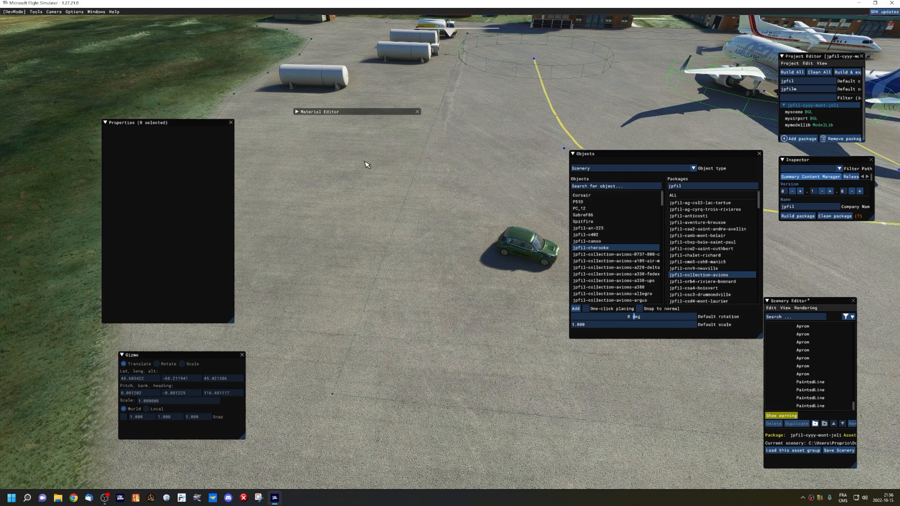
left_click(527, 249)
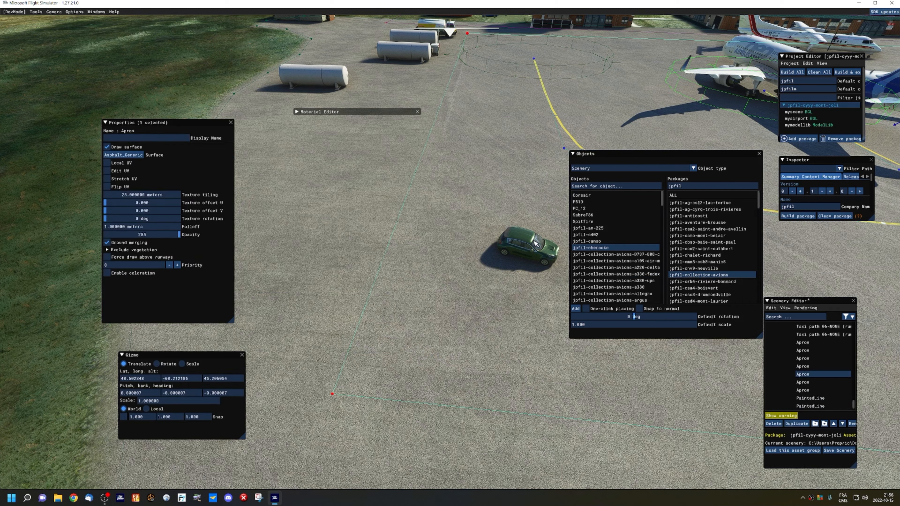
key("Delete")
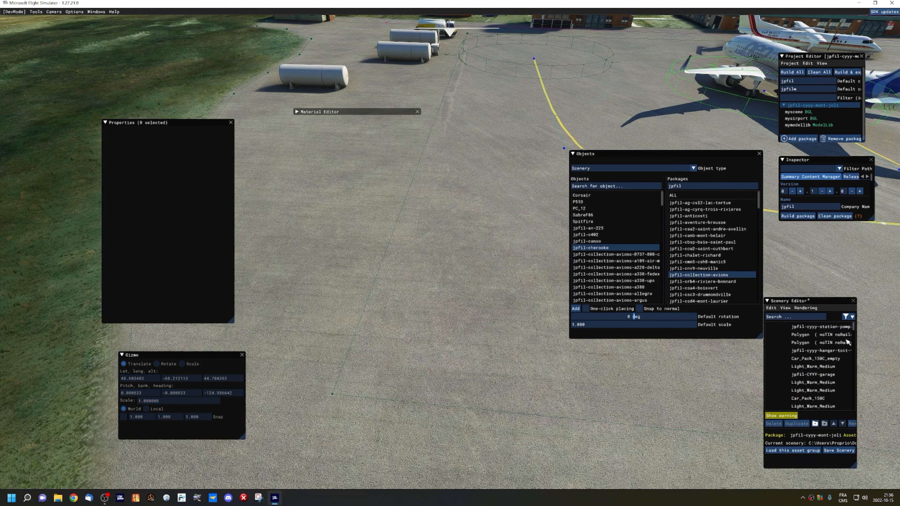
Save the scenery, build the jpfil-cyyy-mont-joli package, and check the build log before closing the console
left_click(847, 451)
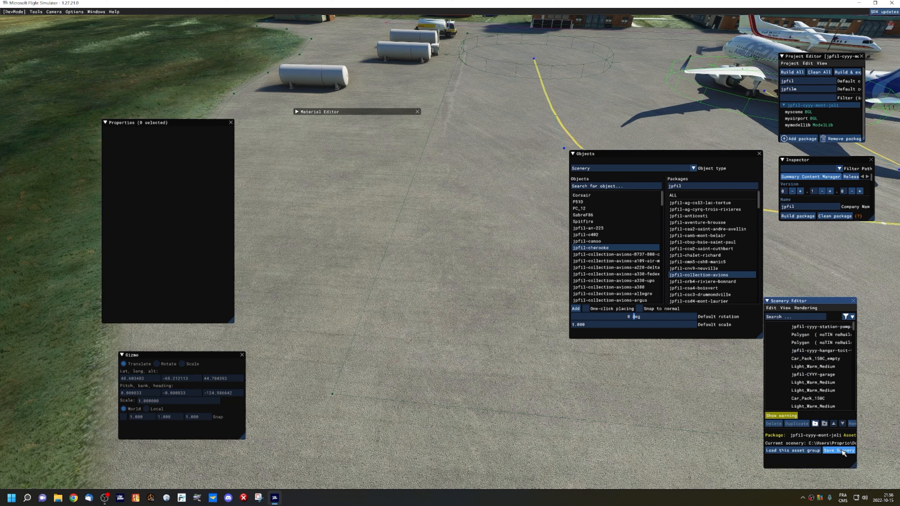
left_click(797, 216)
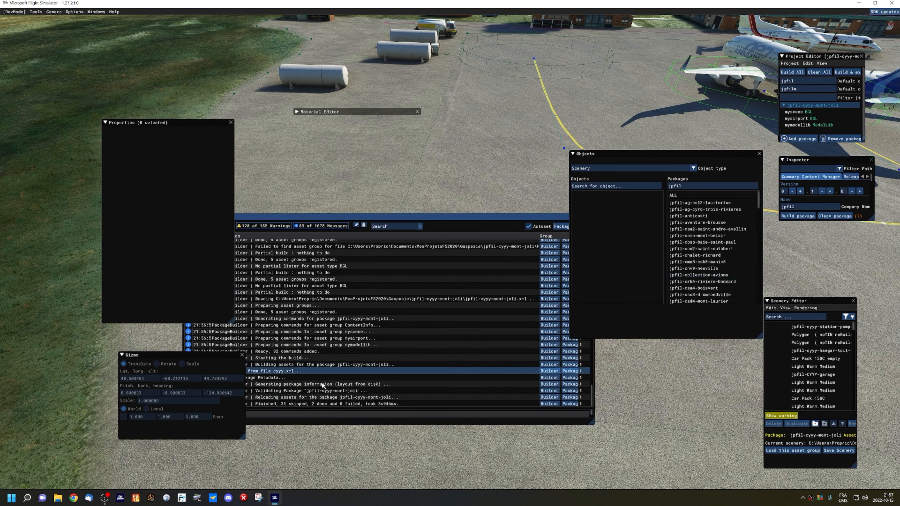
left_click(326, 403)
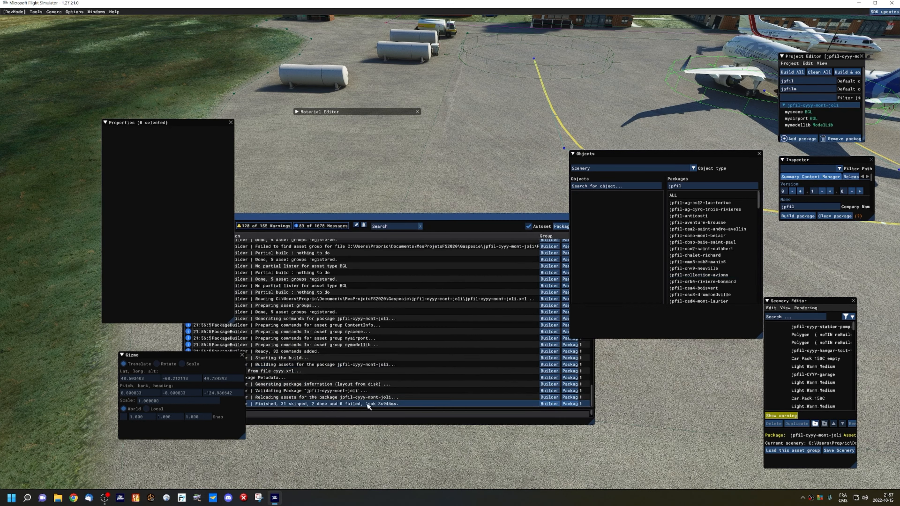
left_click_drag(533, 218, 450, 222)
left_click(508, 221)
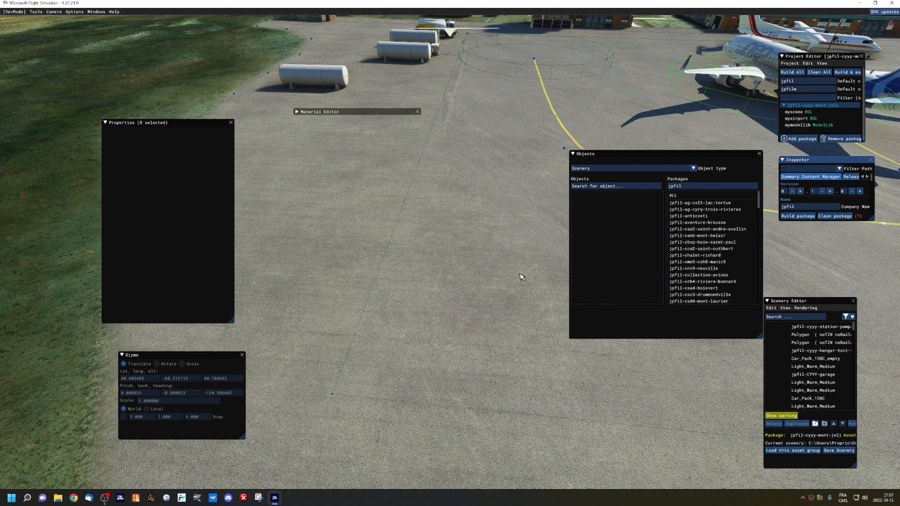
left_click(636, 388)
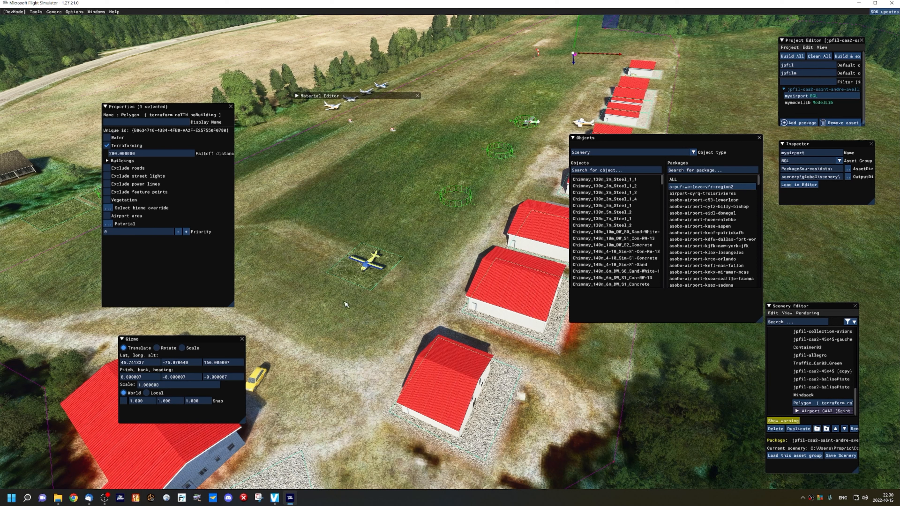
Filter the object packages by "coll" and list the objects of jpfil-collection-avions
left_click(681, 179)
left_click(683, 170)
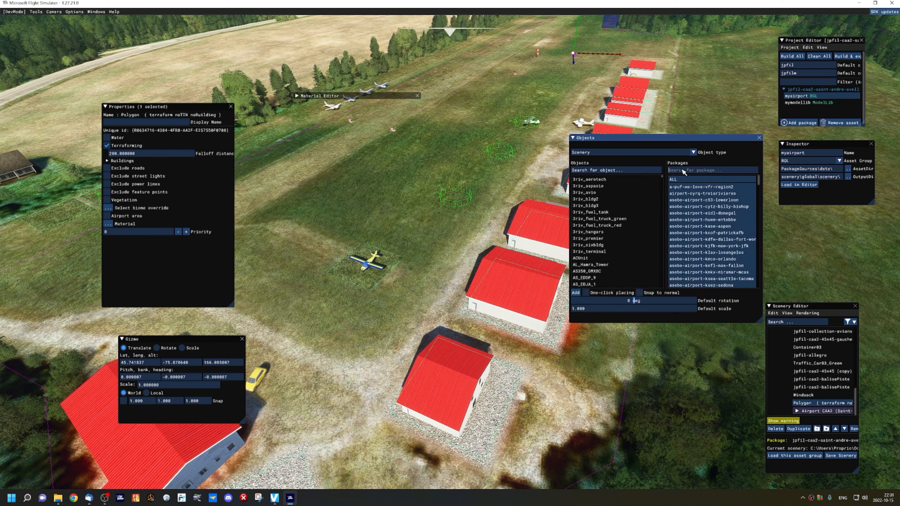
type("coll")
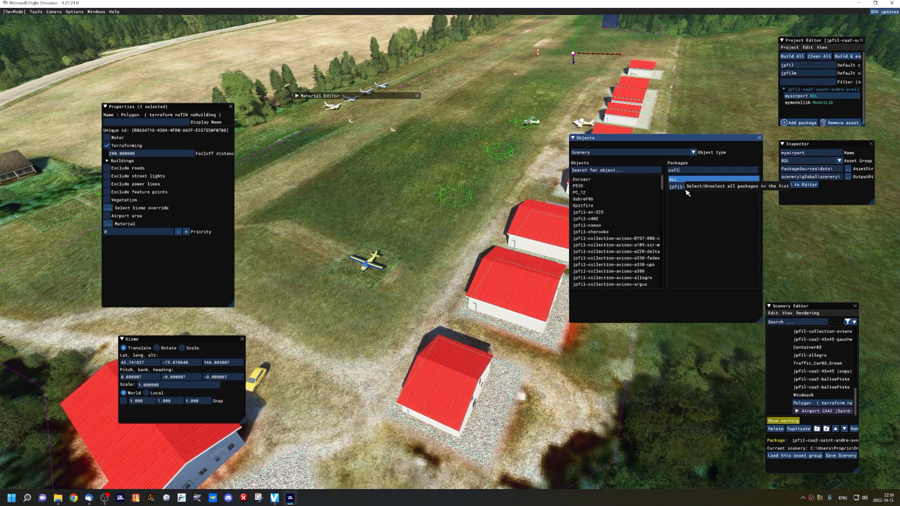
left_click(690, 190)
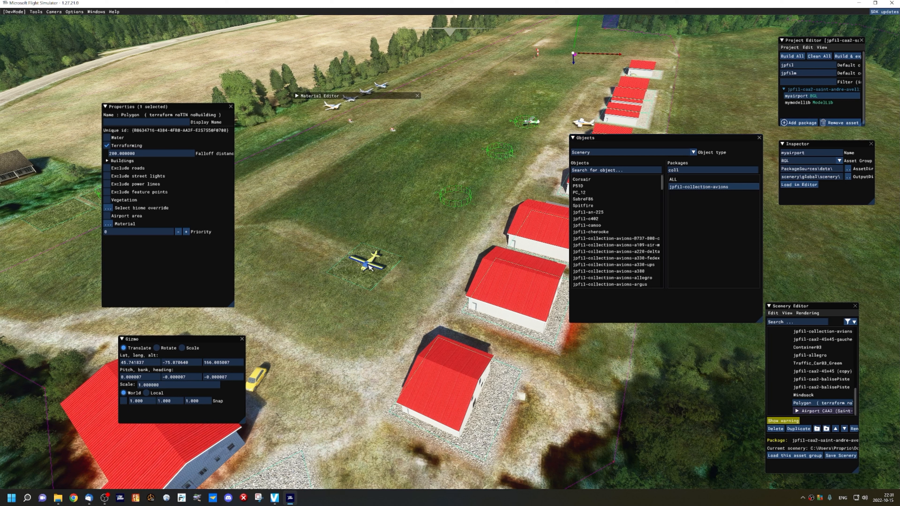
Check which packages the yellow and blue aircraft on the grass and the nearby red-roofed hangar come from
left_click(376, 261)
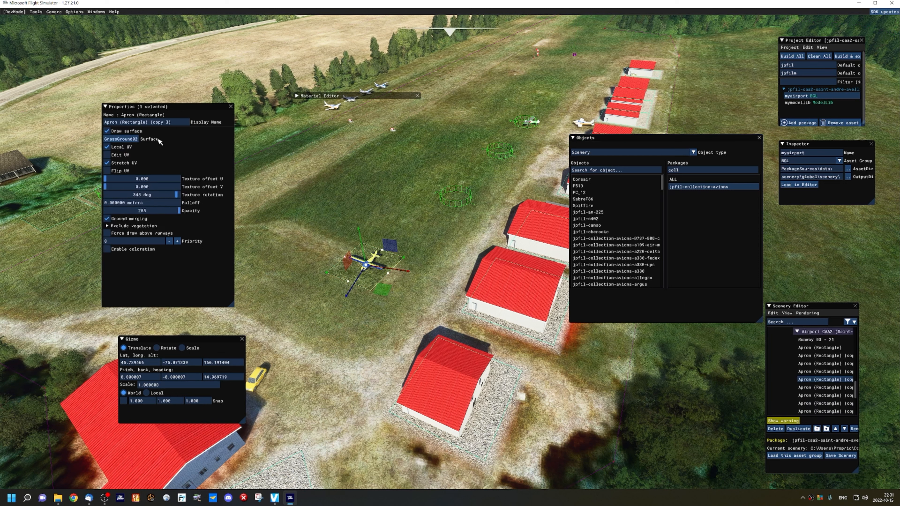
left_click(377, 279)
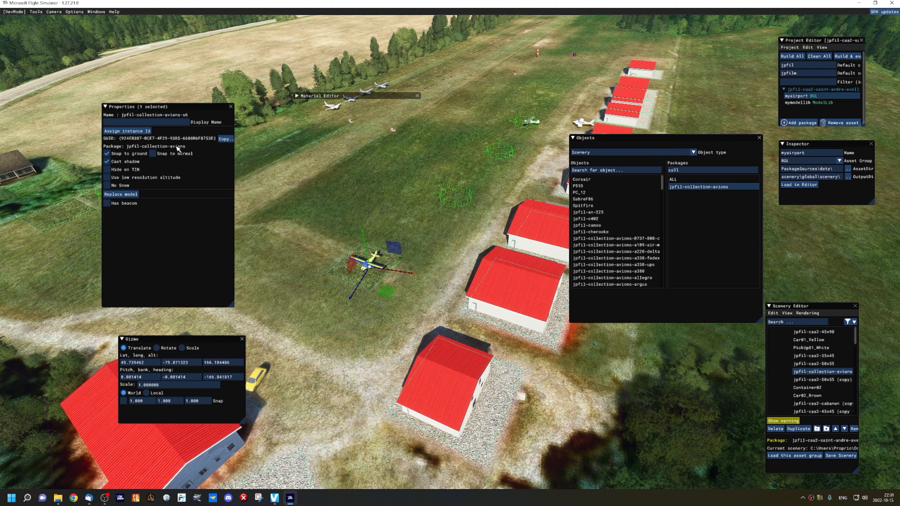
left_click(491, 262)
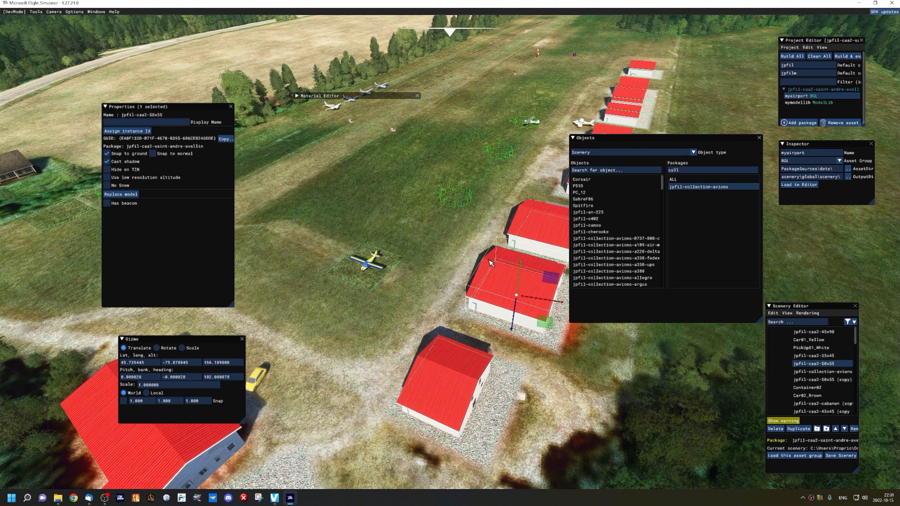
left_click(491, 262)
left_click(491, 262)
left_click(435, 300)
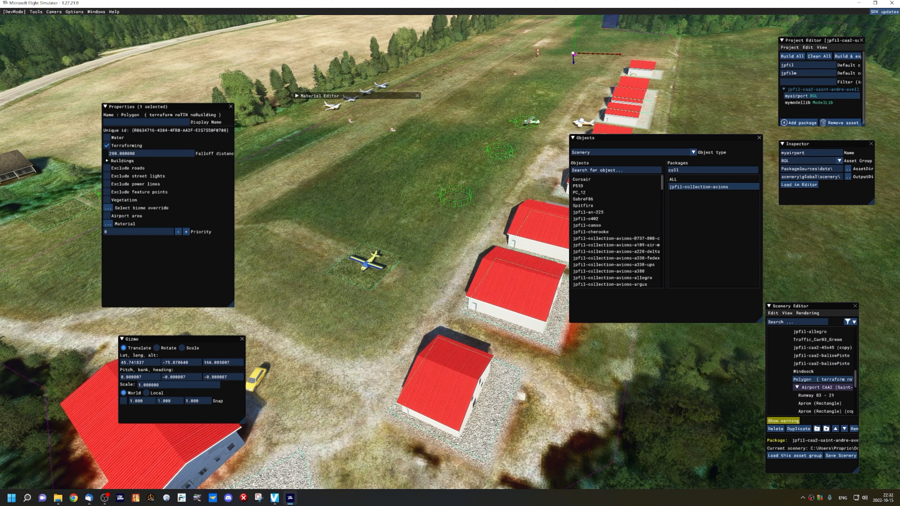
Check which packages the yellow and blue aircraft on the grass and the yellow car beside the large hangar come from
left_click(370, 264)
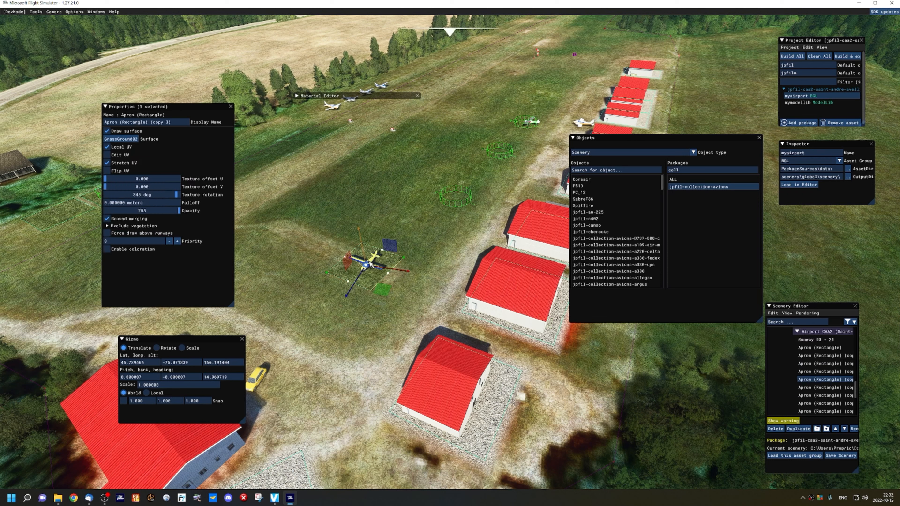
left_click(371, 262)
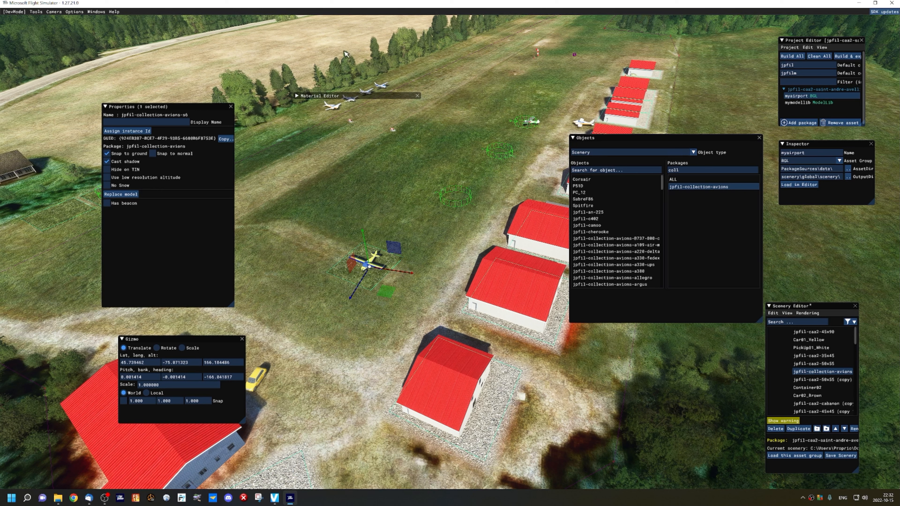
left_click(533, 122)
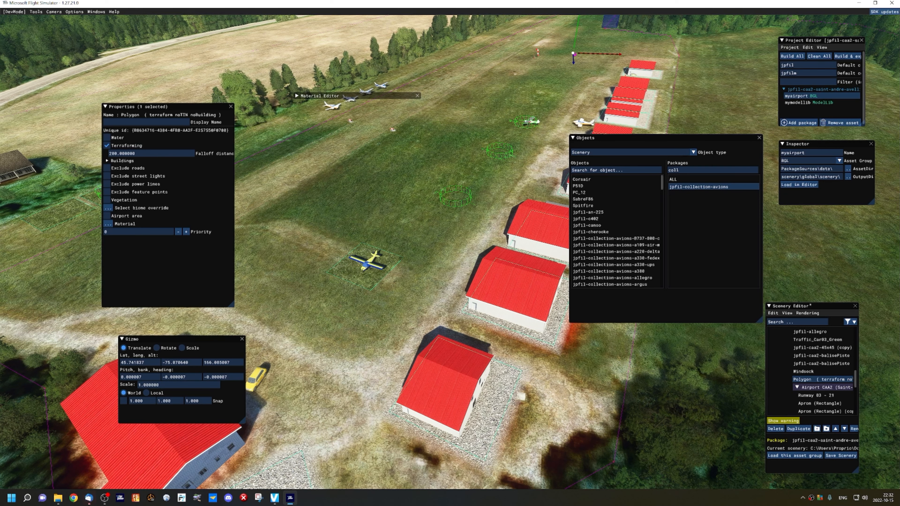
mouse_move(364, 329)
right_mouse_down()
mouse_move(318, 331)
mouse_move(365, 330)
right_mouse_up()
left_click(349, 338)
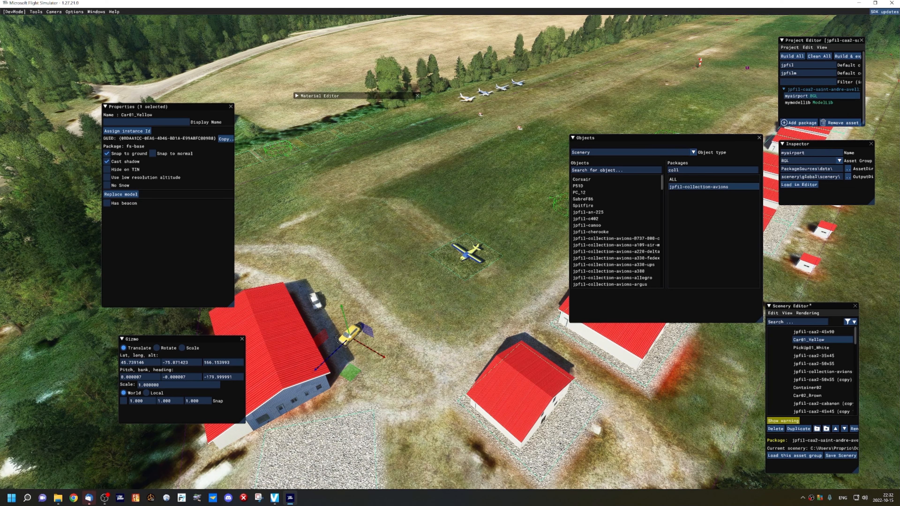
Check which package the grey container beside the red-roofed hangar comes from
key("d")
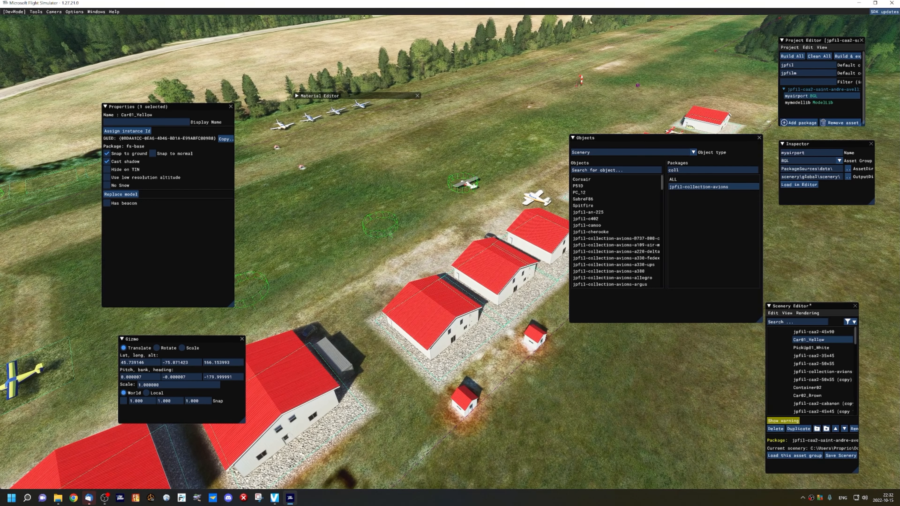
left_click(334, 359)
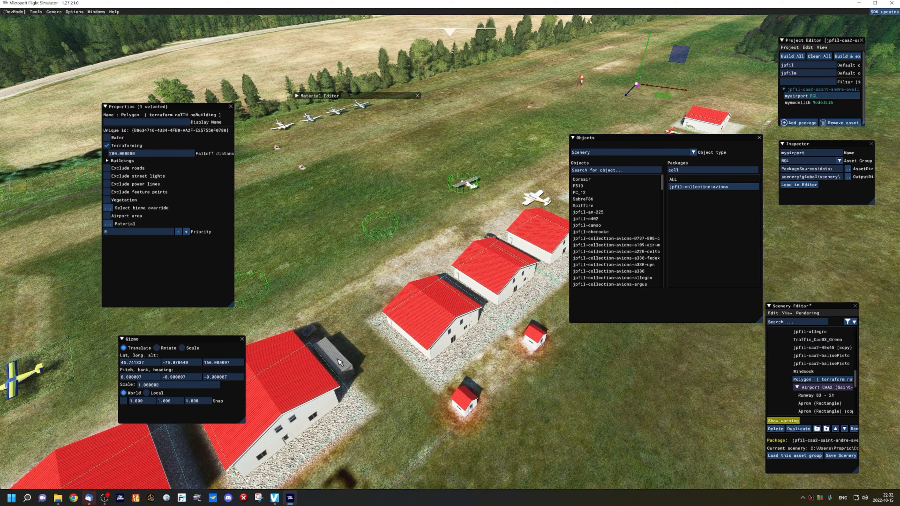
left_click(335, 358)
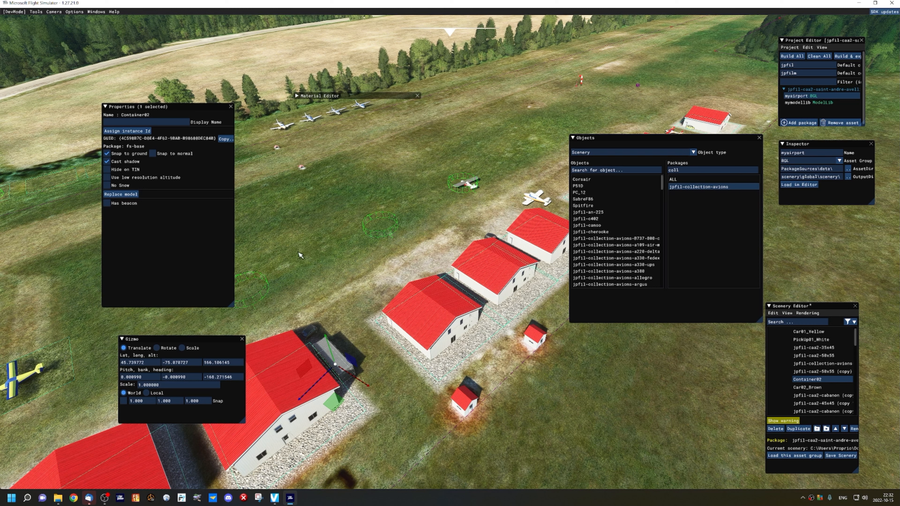
left_click(320, 264)
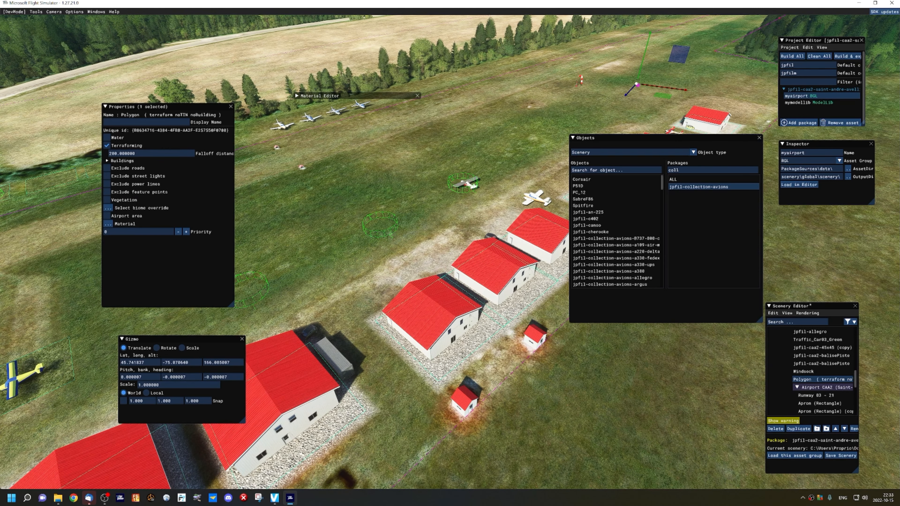
Move the Scenery Editor window up so that it sits directly below the Inspector
key("KP_4")
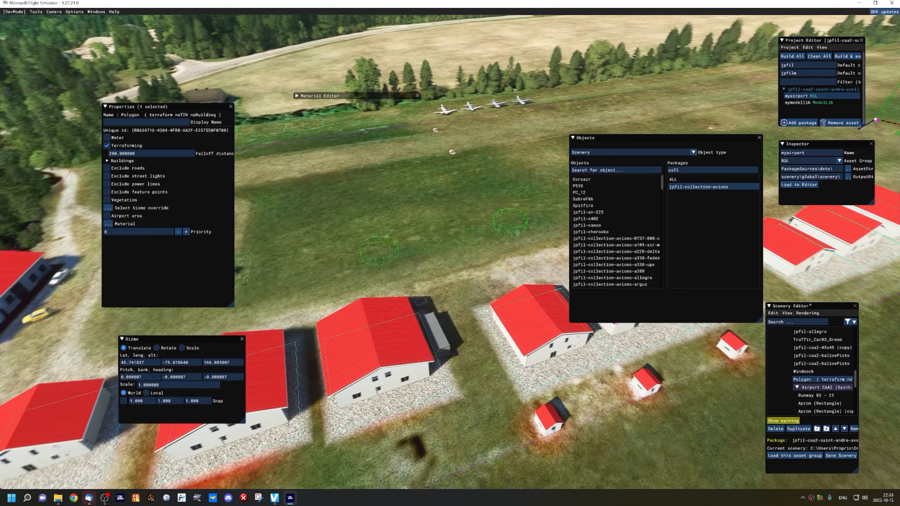
key("d")
key("d")
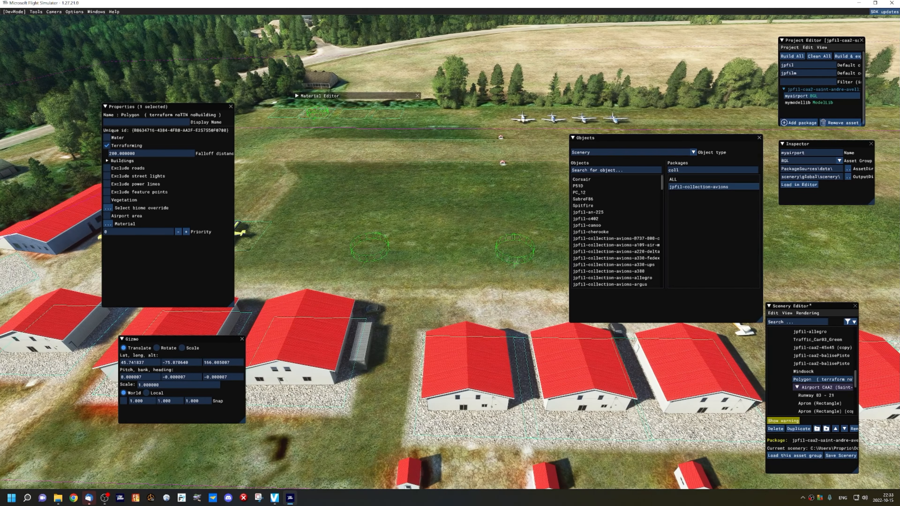
key("a")
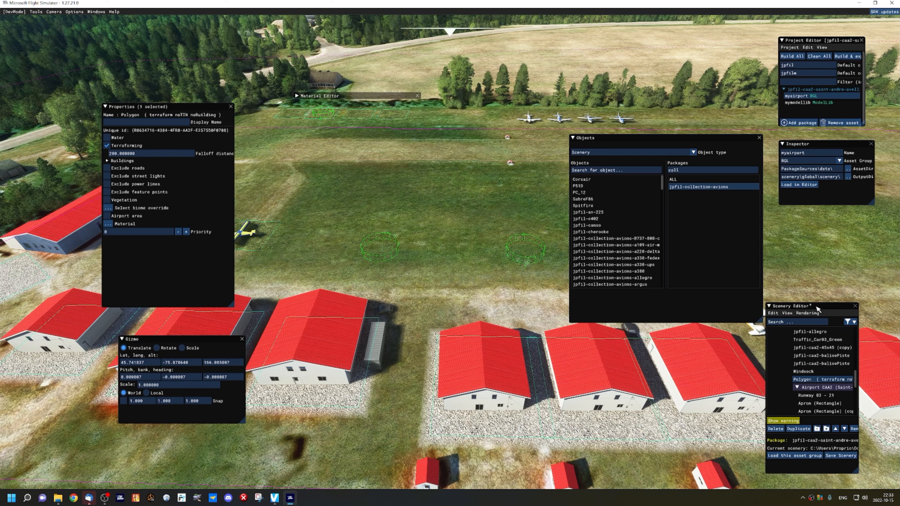
left_click_drag(790, 305, 820, 224)
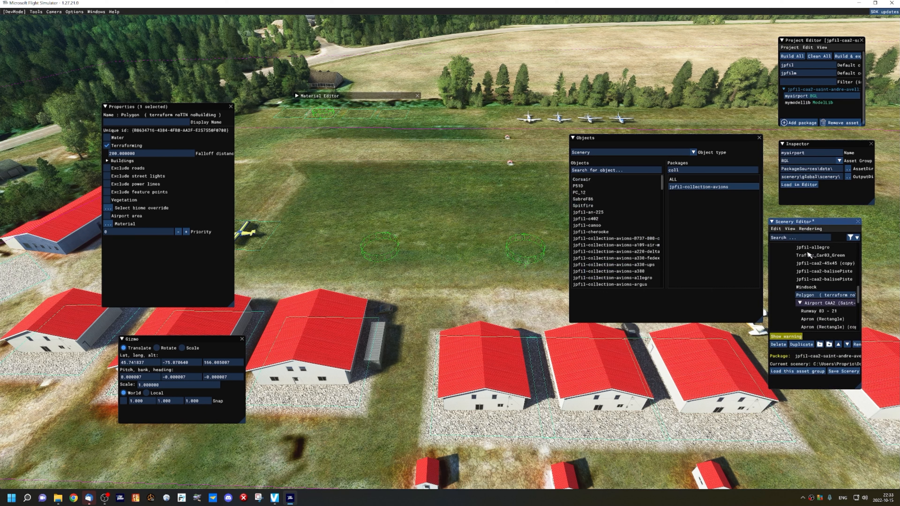
Select the jpfil-caa2-45x45 (copy) hangar from the scenery list, locate it at the end of the hangar row, and check its source package
left_click(811, 287)
left_click(811, 295)
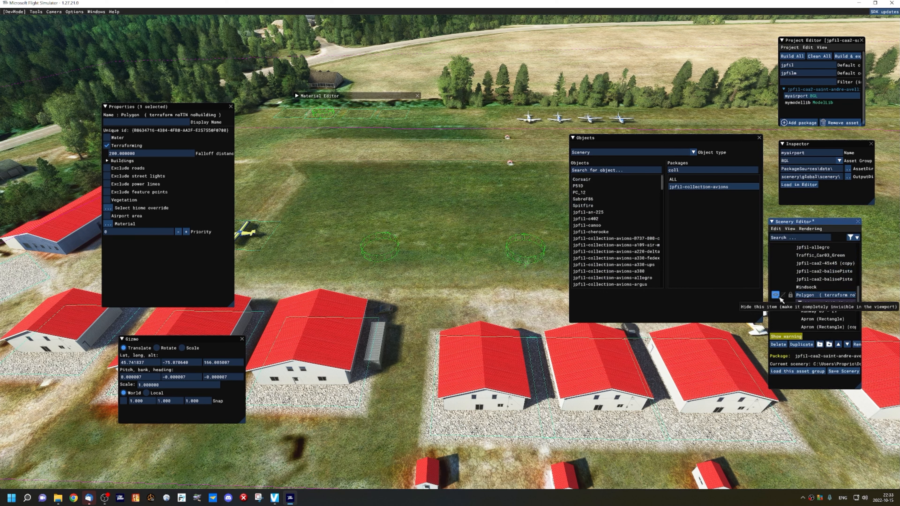
left_click(810, 264)
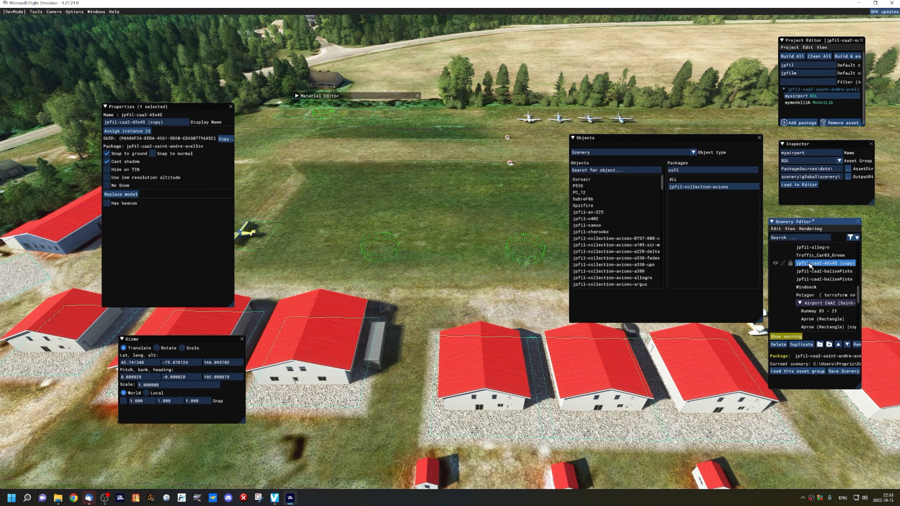
key("KP_6")
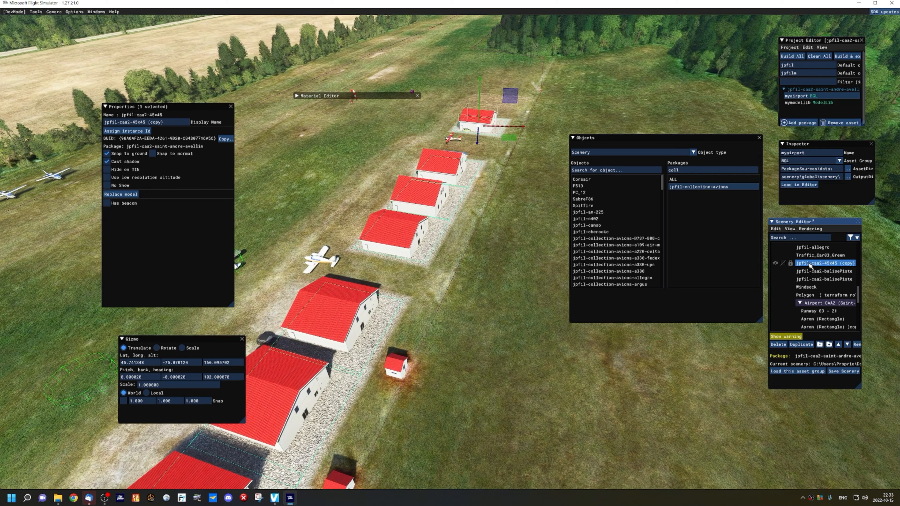
key("w")
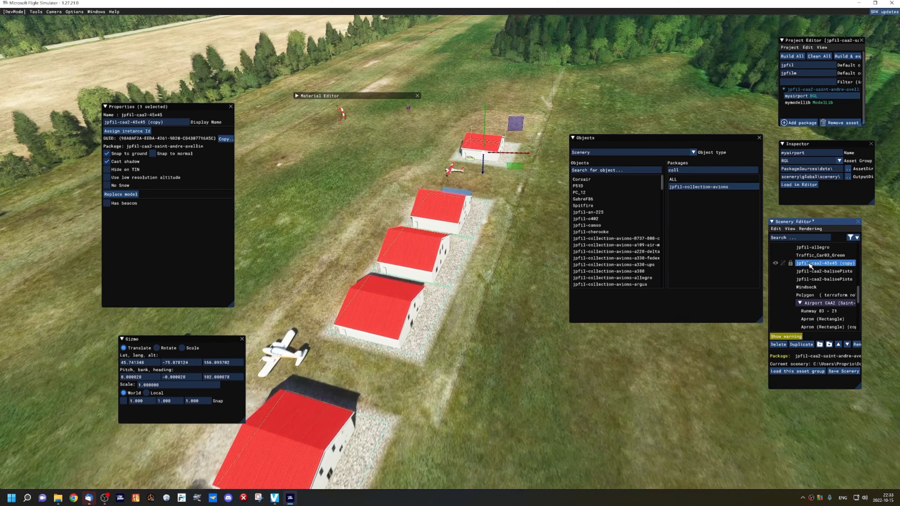
key("w")
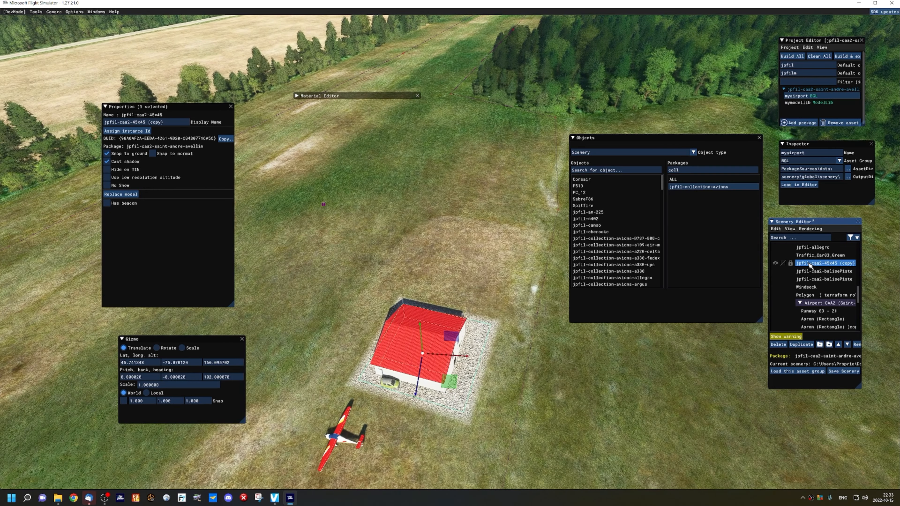
key("s")
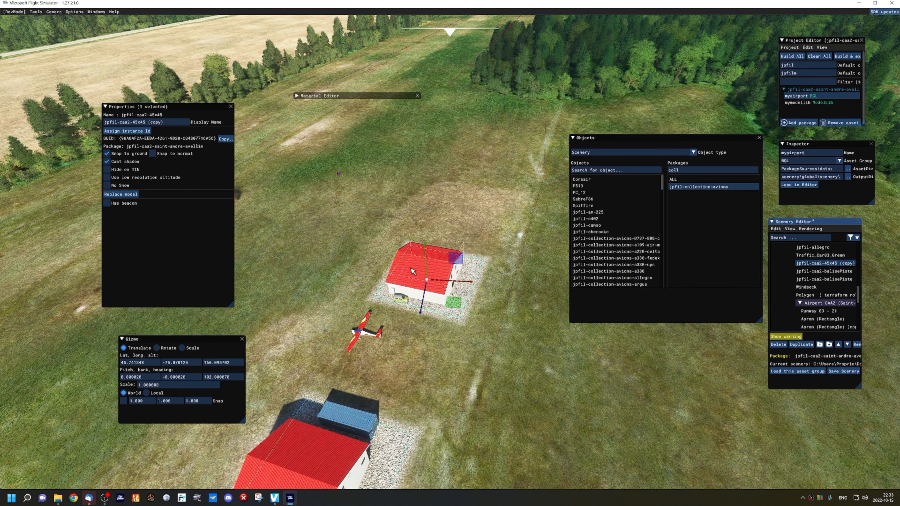
left_click(126, 147)
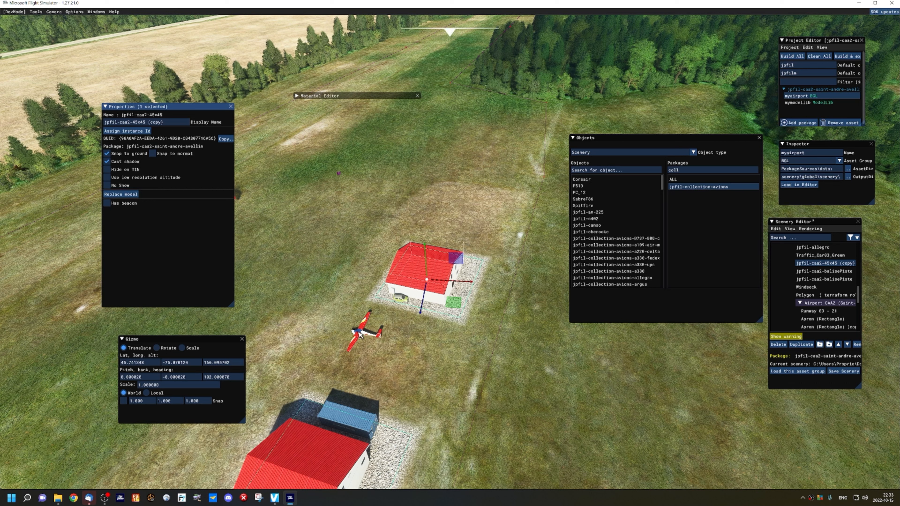
Check the source packages of the red and white aircraft near the last hangar and of the grey container farther along the row
left_click(359, 332)
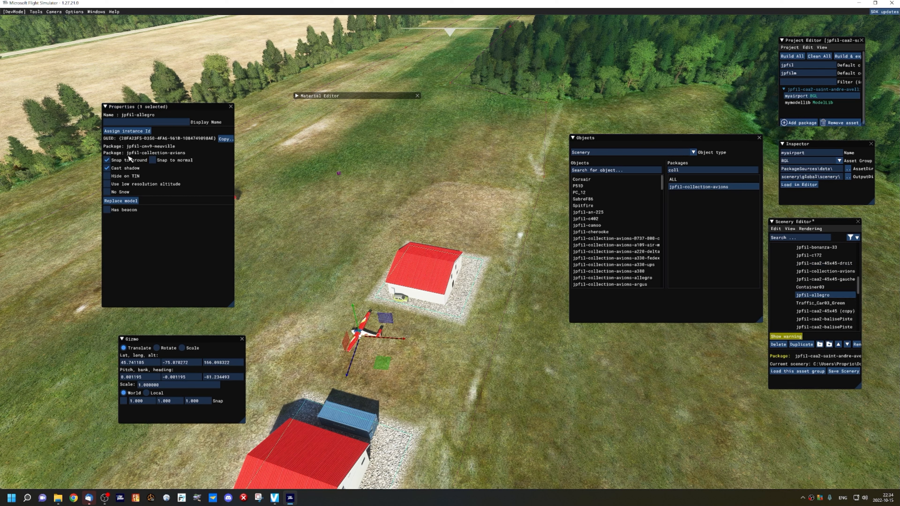
left_click(149, 154)
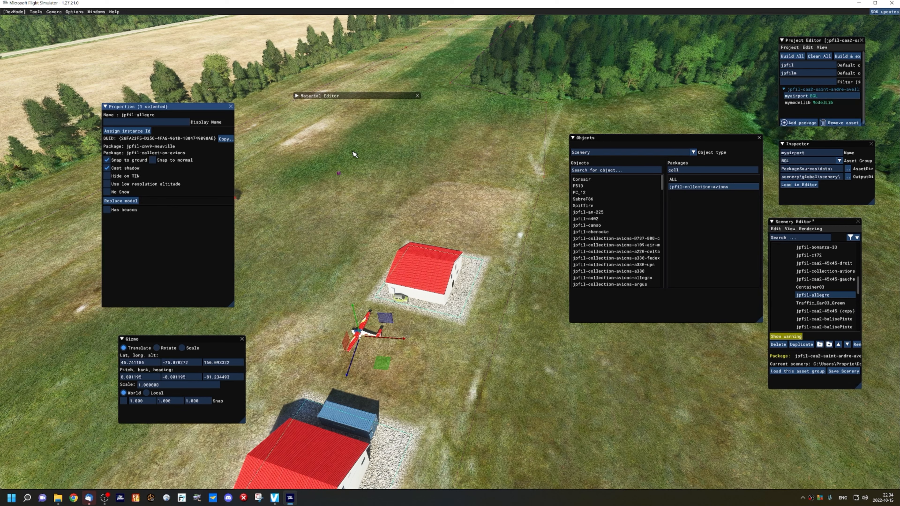
key("a")
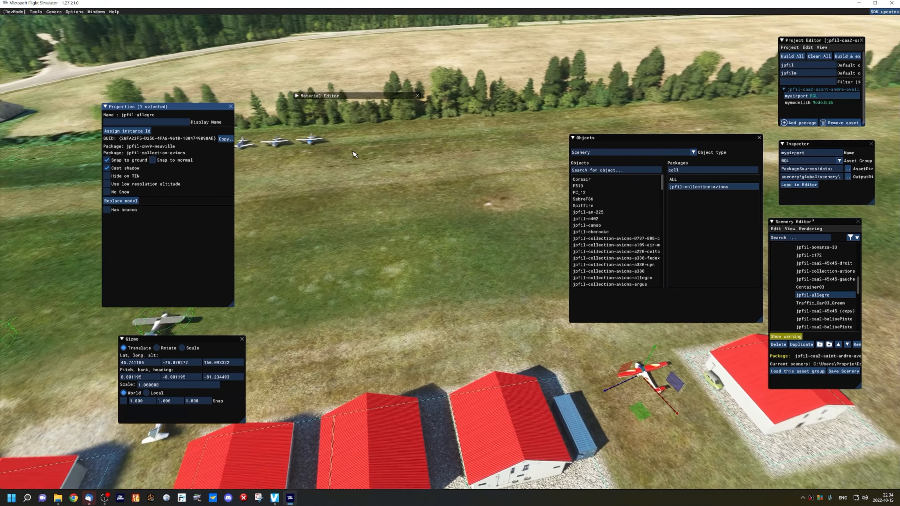
key("a")
key("a")
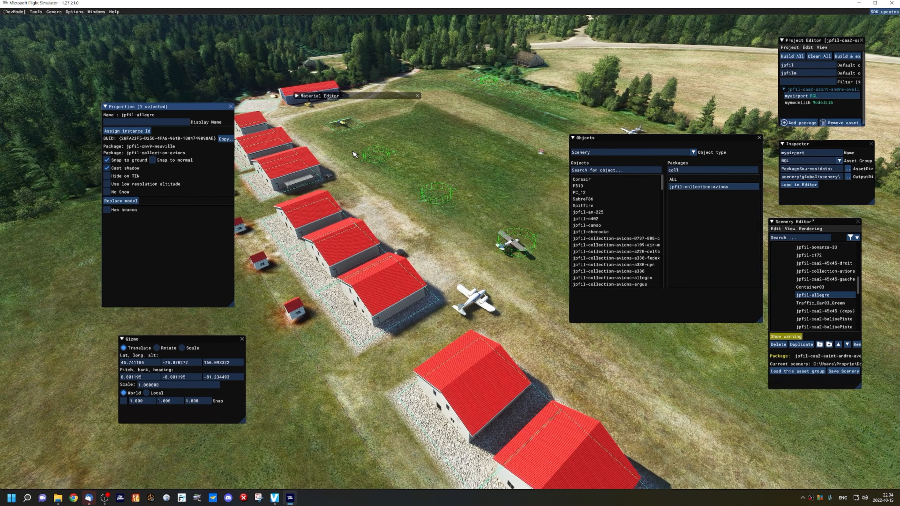
left_click(301, 181)
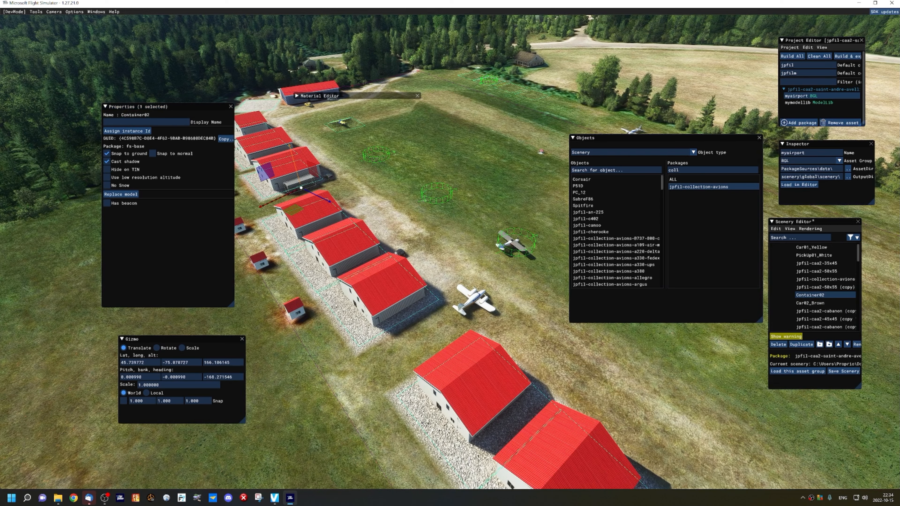
Select the first RAMP_GA_SMALL parking flagged in the scenery list, read its warning, and locate the spot on the grass
key("d")
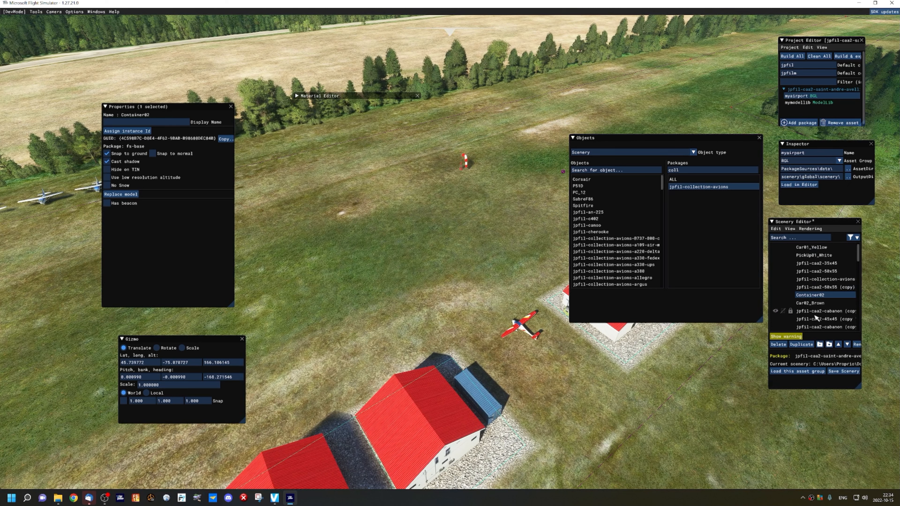
scroll(822, 289, "down", 5)
scroll(822, 287, "down", 3)
scroll(823, 287, "down", 1)
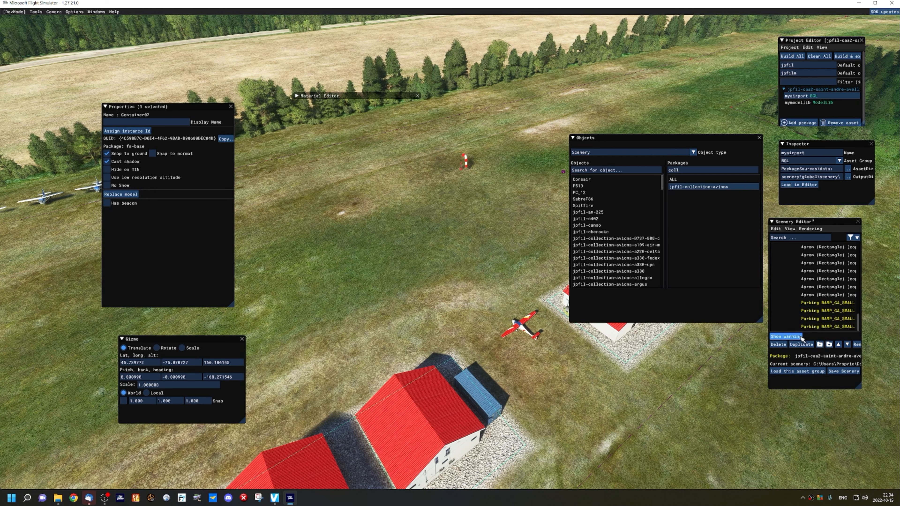
left_click(815, 304)
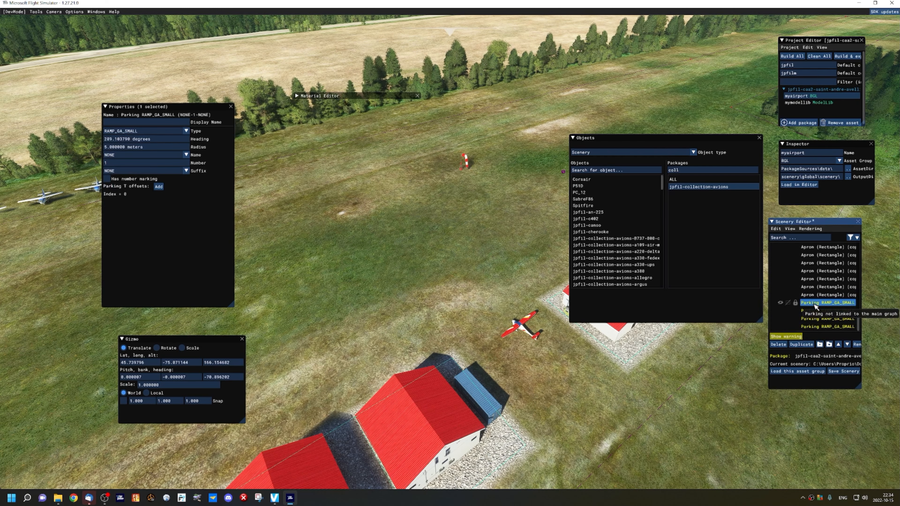
key("KP_4")
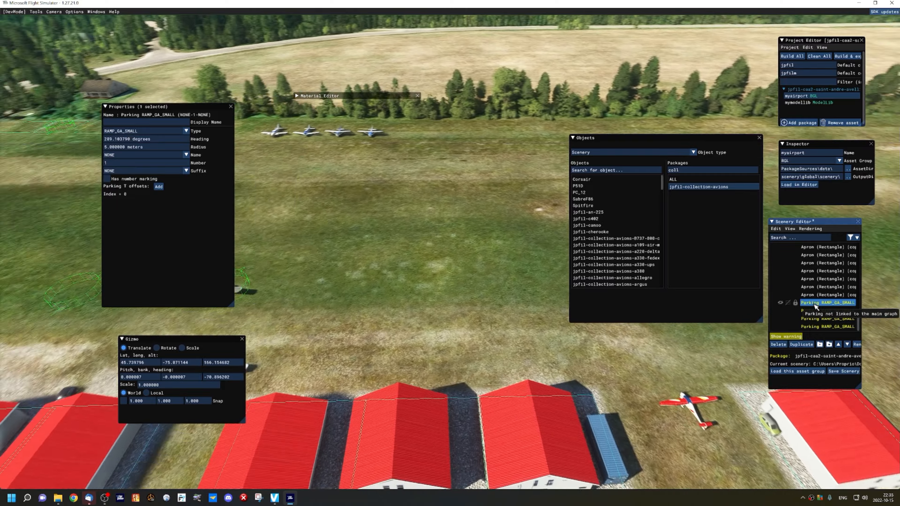
key("w")
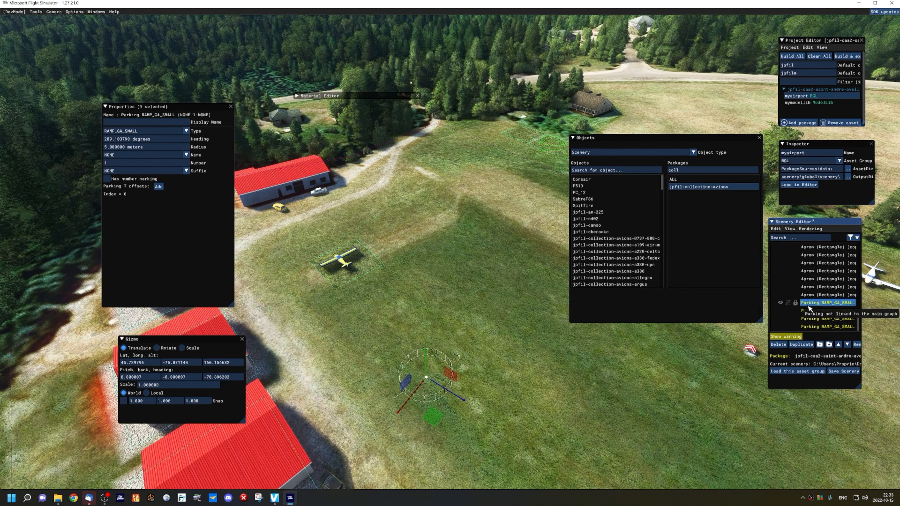
key("KP_6")
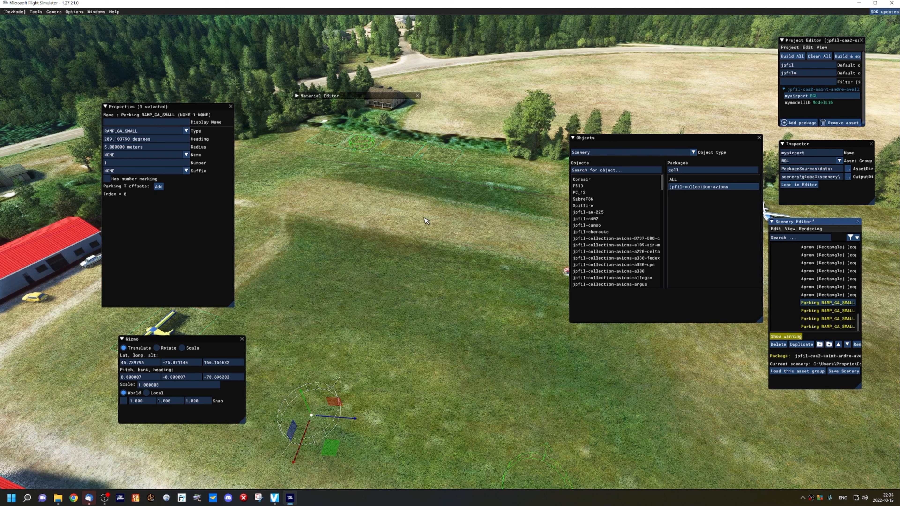
key("s")
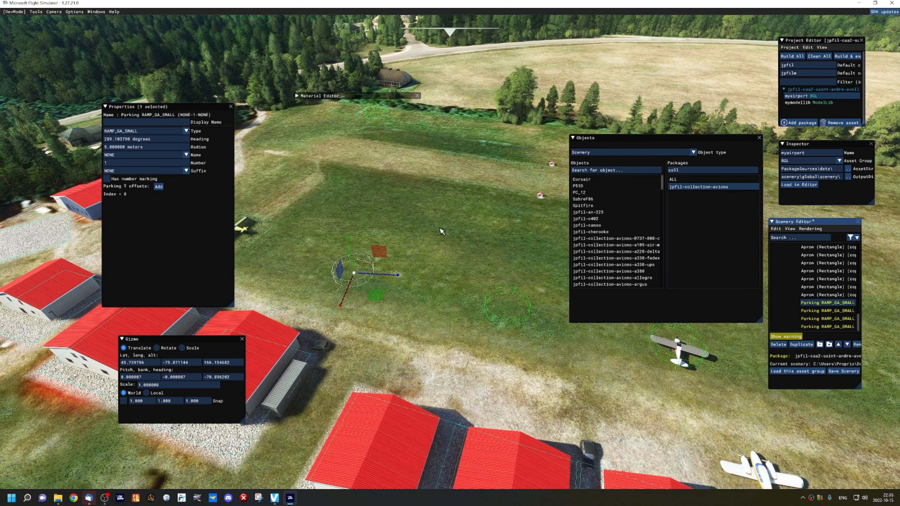
Inspect the parking spot beneath the high-wing aircraft near the hangars and find its entry in the scenery list
left_click(689, 344)
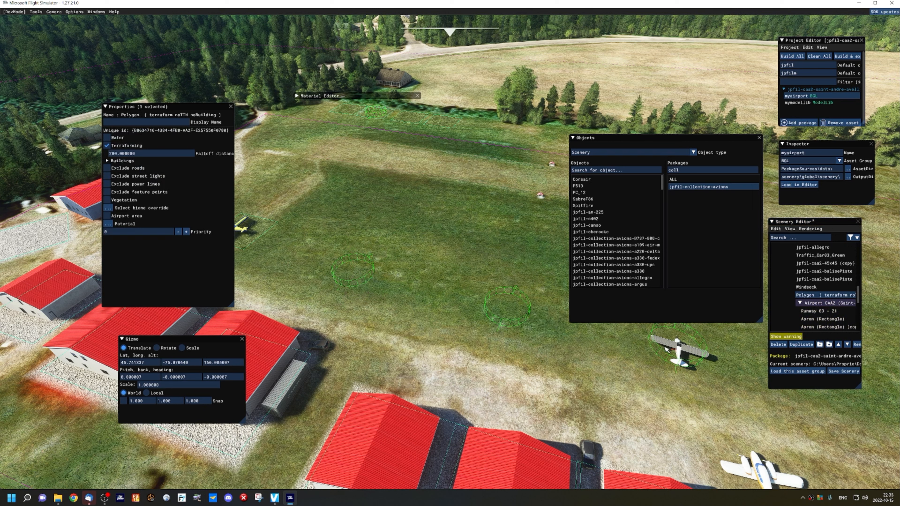
left_click(662, 354)
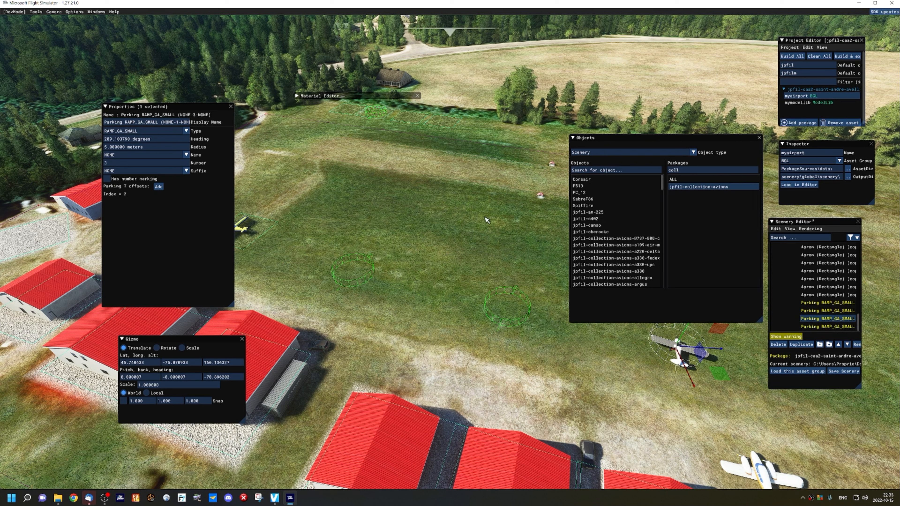
scroll(821, 310, "up", 4)
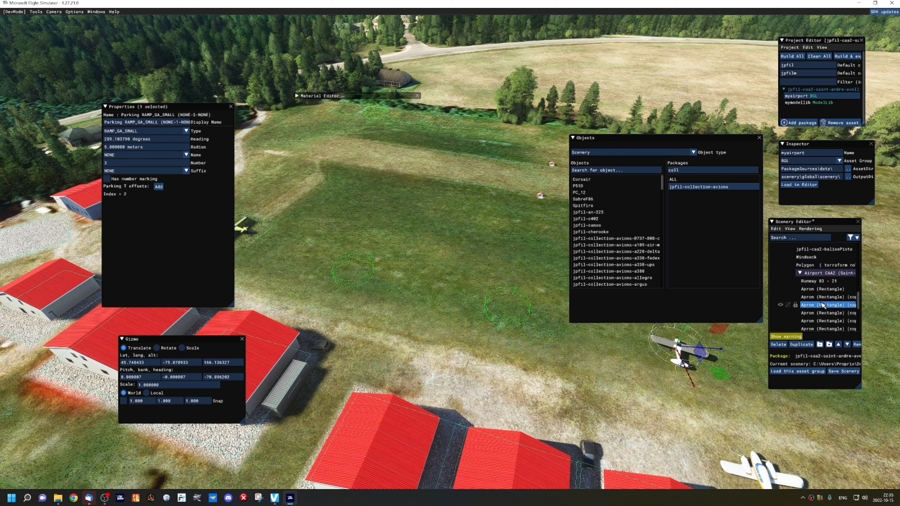
scroll(821, 305, "down", 4)
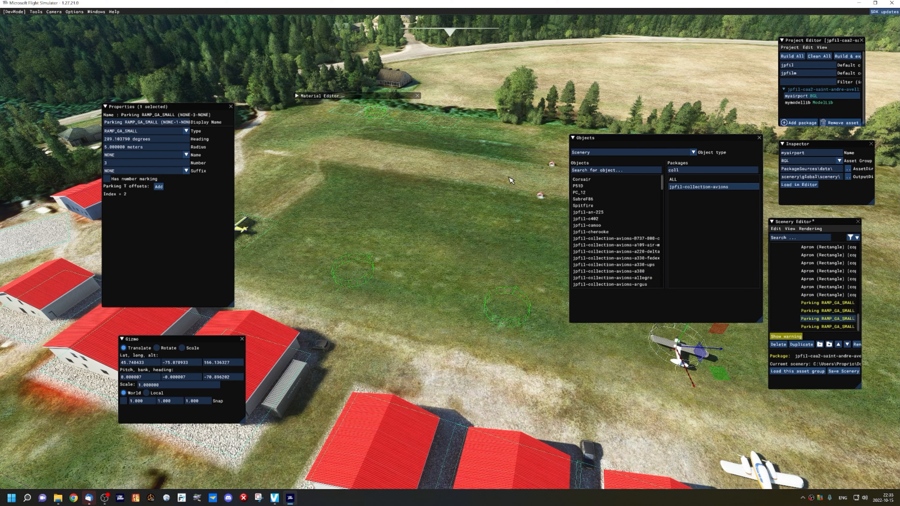
Build the jpfil-caa2-saint-andre-avellin package, check the final build log entry, and close the console
left_click(800, 89)
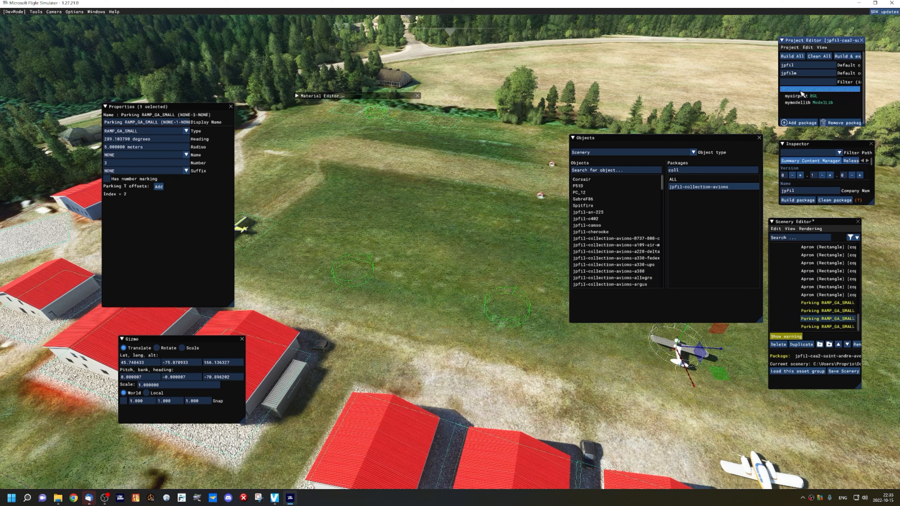
left_click(795, 201)
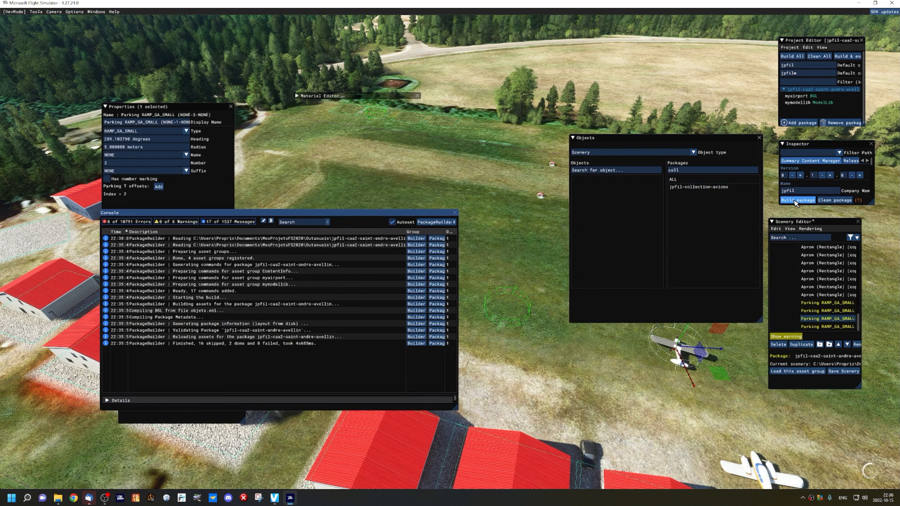
left_click(228, 344)
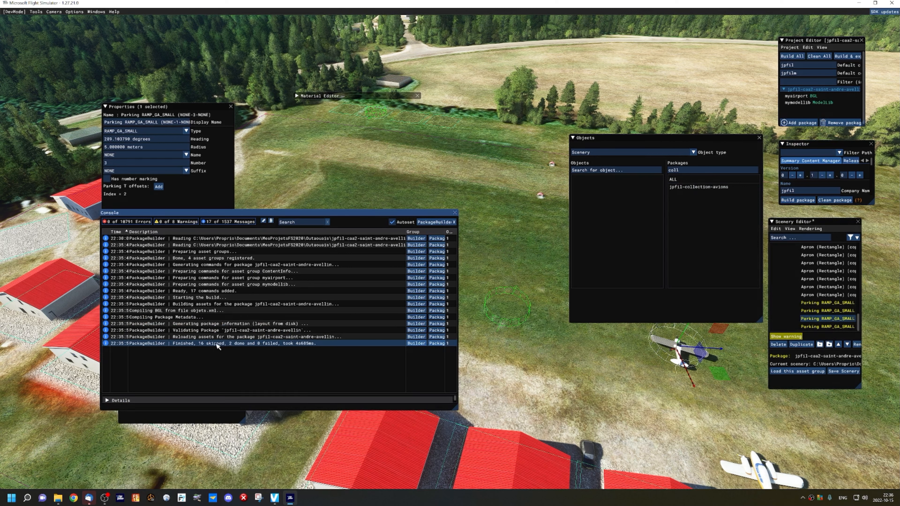
left_click(455, 213)
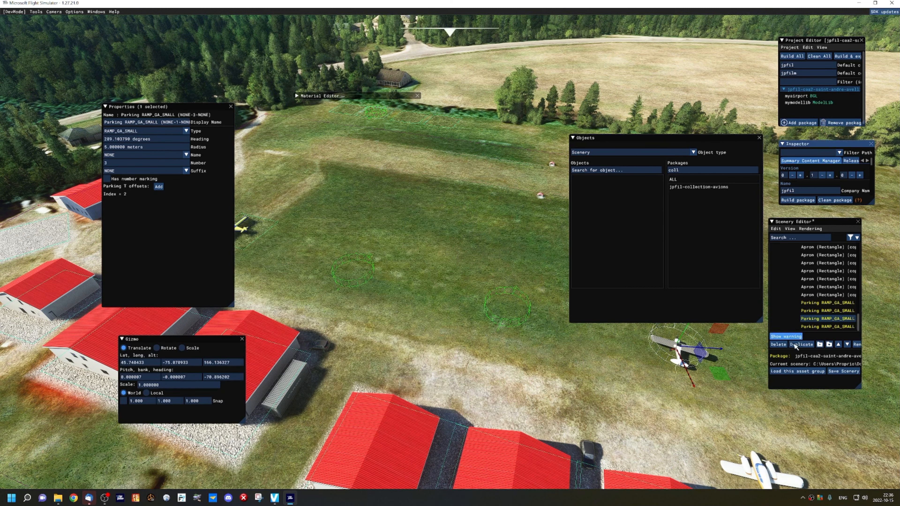
left_click(431, 232)
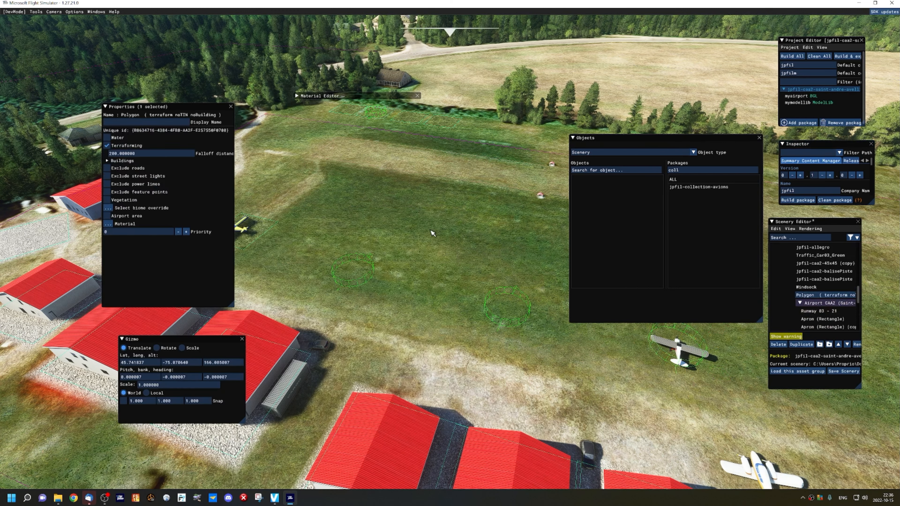